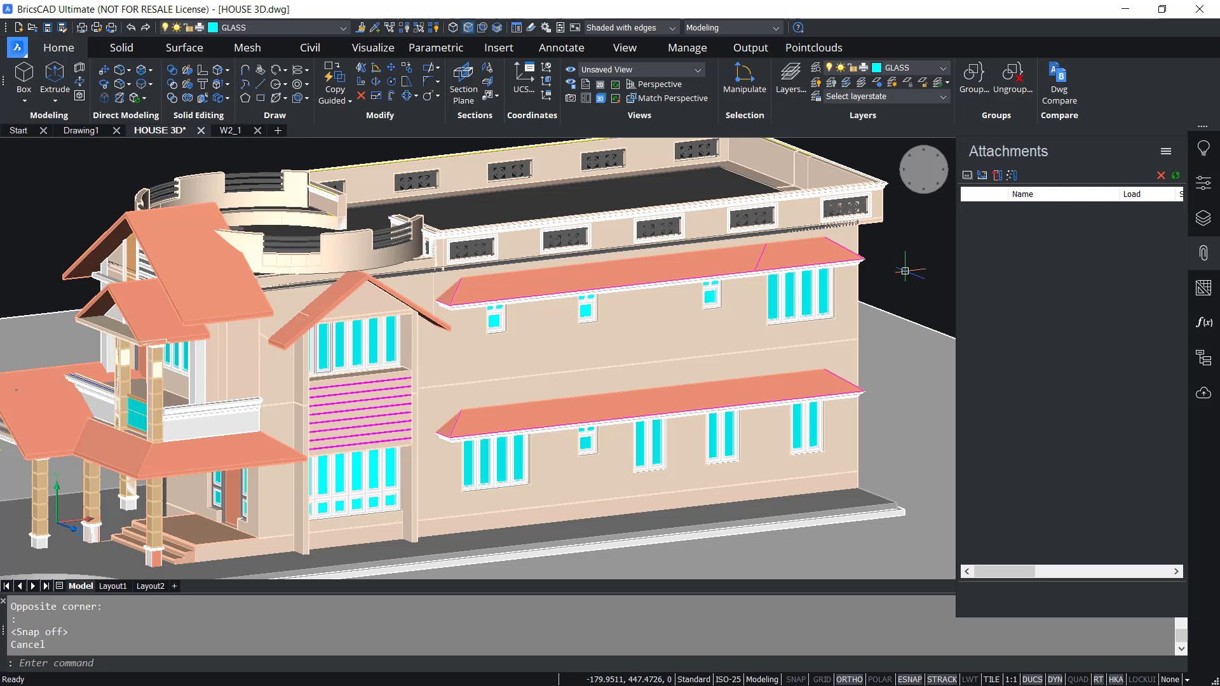
Zoom onto the lower wall's windows under the roof overhang and turn Snap on with F9.
{"action": "scroll", "coordinate": [771, 504], "scroll_direction": "up", "scroll_amount": 2}
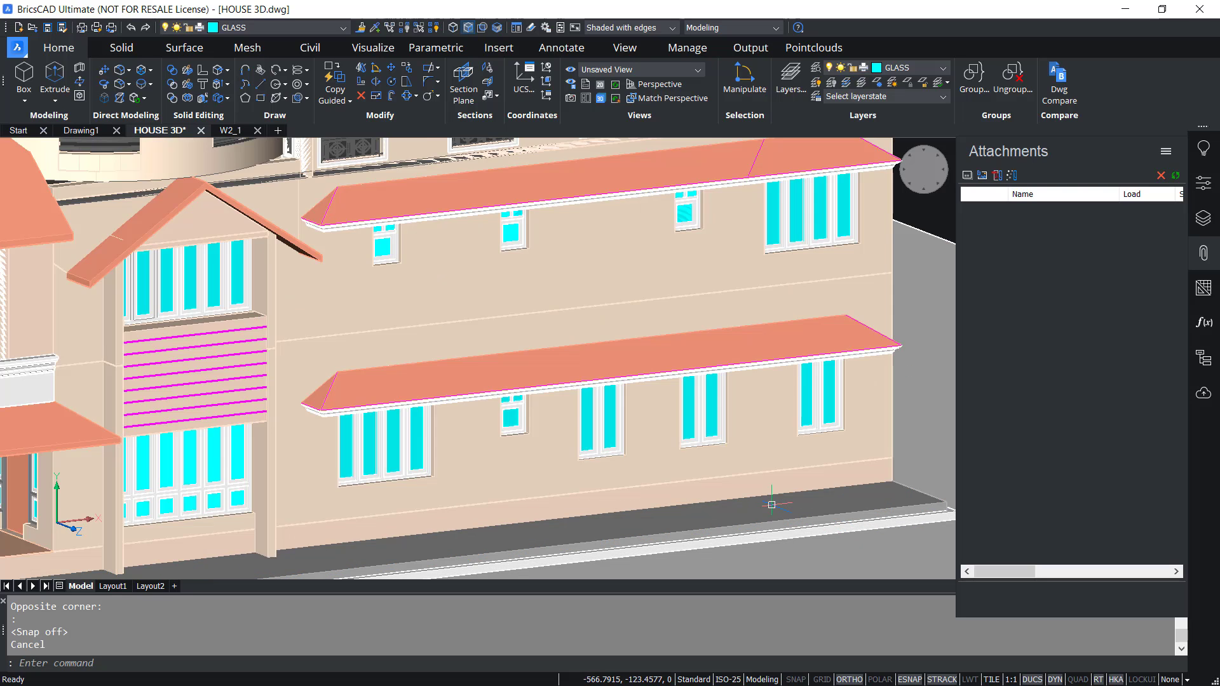
{"action": "scroll", "coordinate": [771, 505], "scroll_direction": "up", "scroll_amount": 2}
{"action": "scroll", "coordinate": [669, 414], "scroll_direction": "up", "scroll_amount": 2}
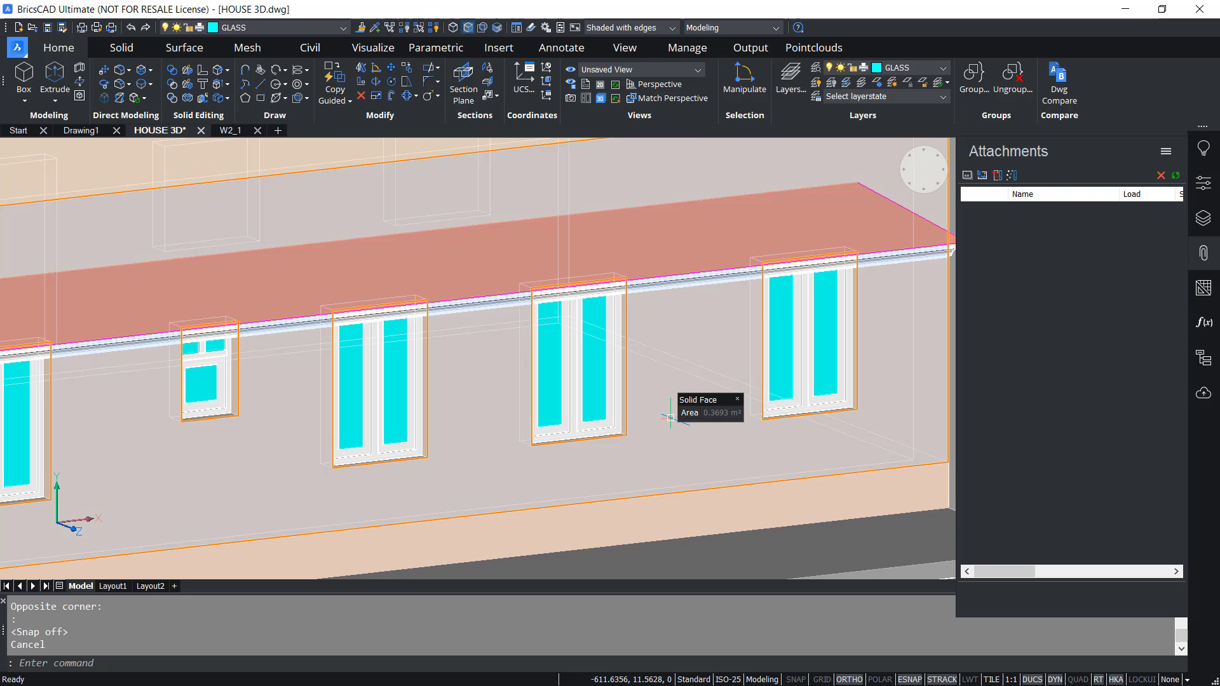
{"action": "scroll", "coordinate": [669, 414], "scroll_direction": "down", "scroll_amount": 3}
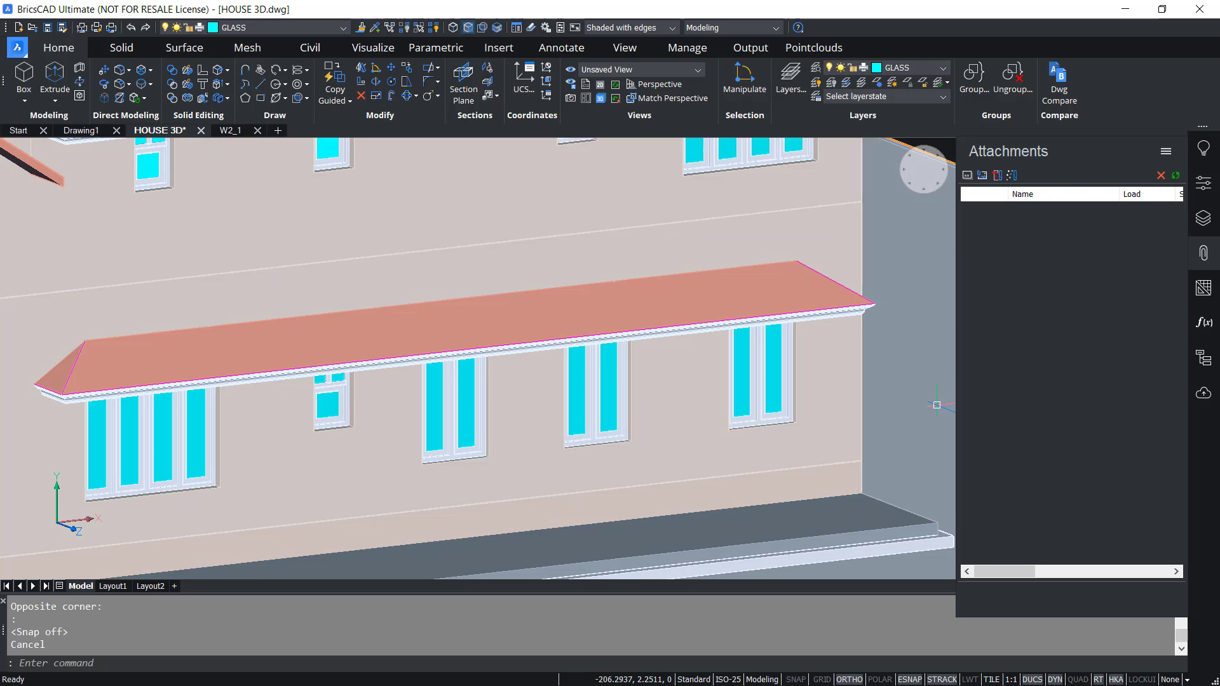
{"action": "mouse_move", "coordinate": [905, 398]}
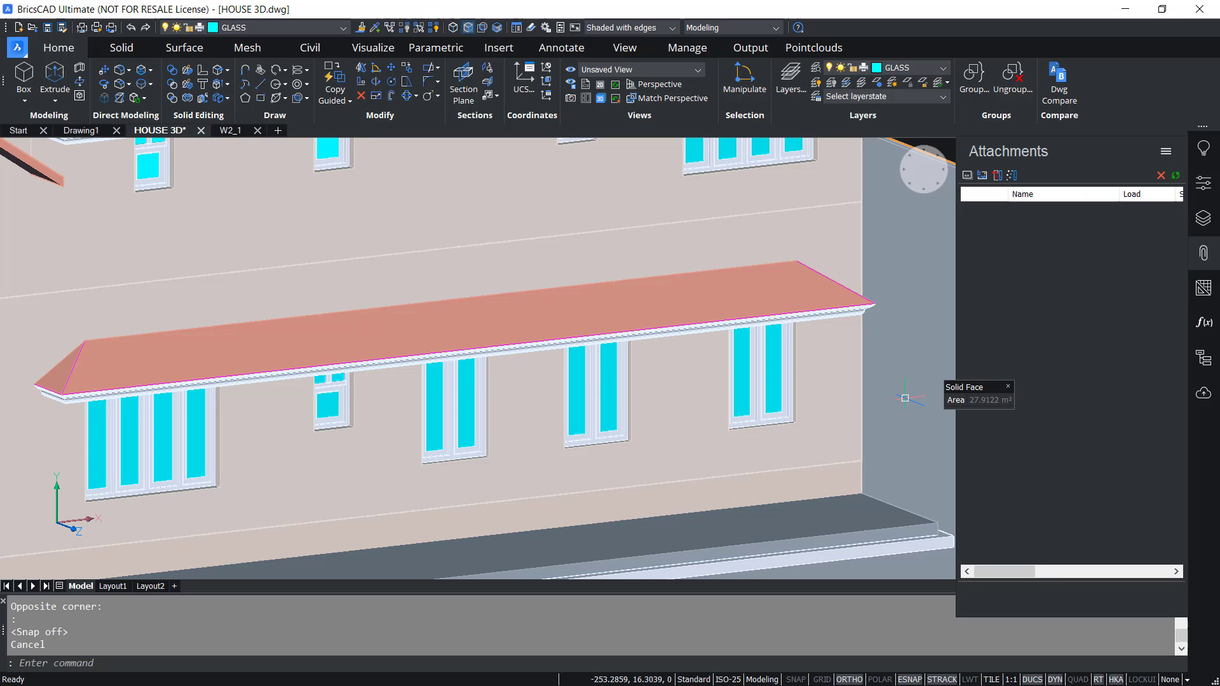
{"action": "key", "text": "F9"}
{"action": "mouse_move", "coordinate": [525, 535]}
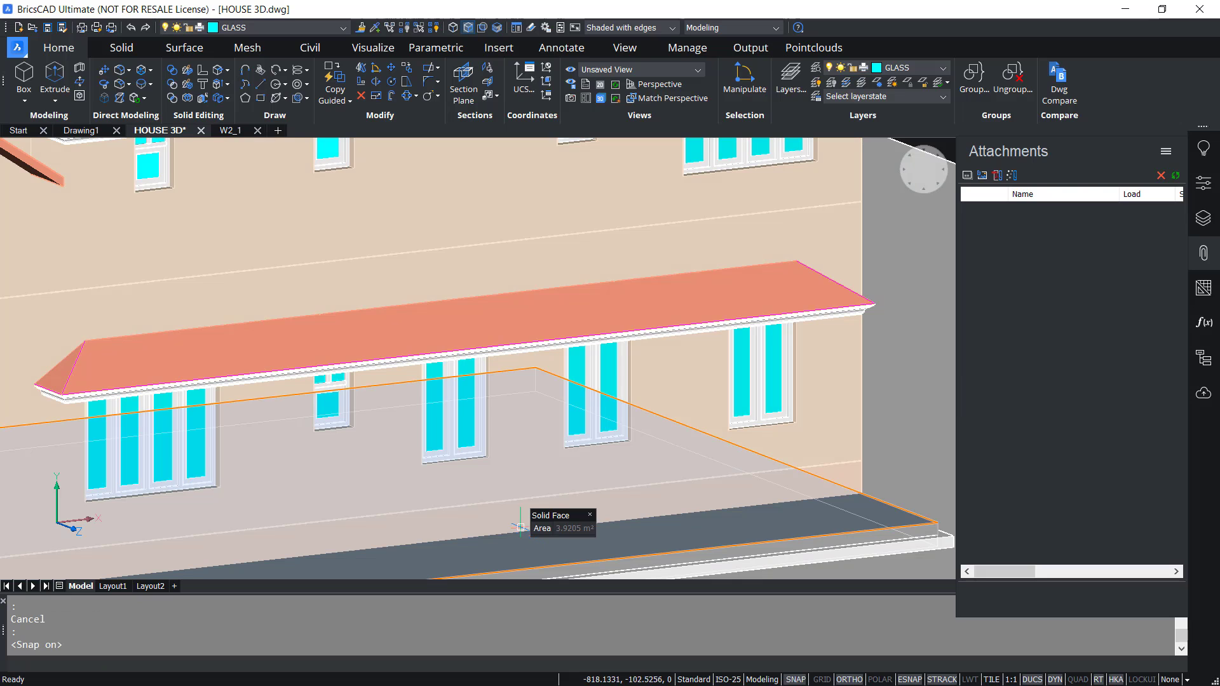
{"action": "mouse_move", "coordinate": [807, 380]}
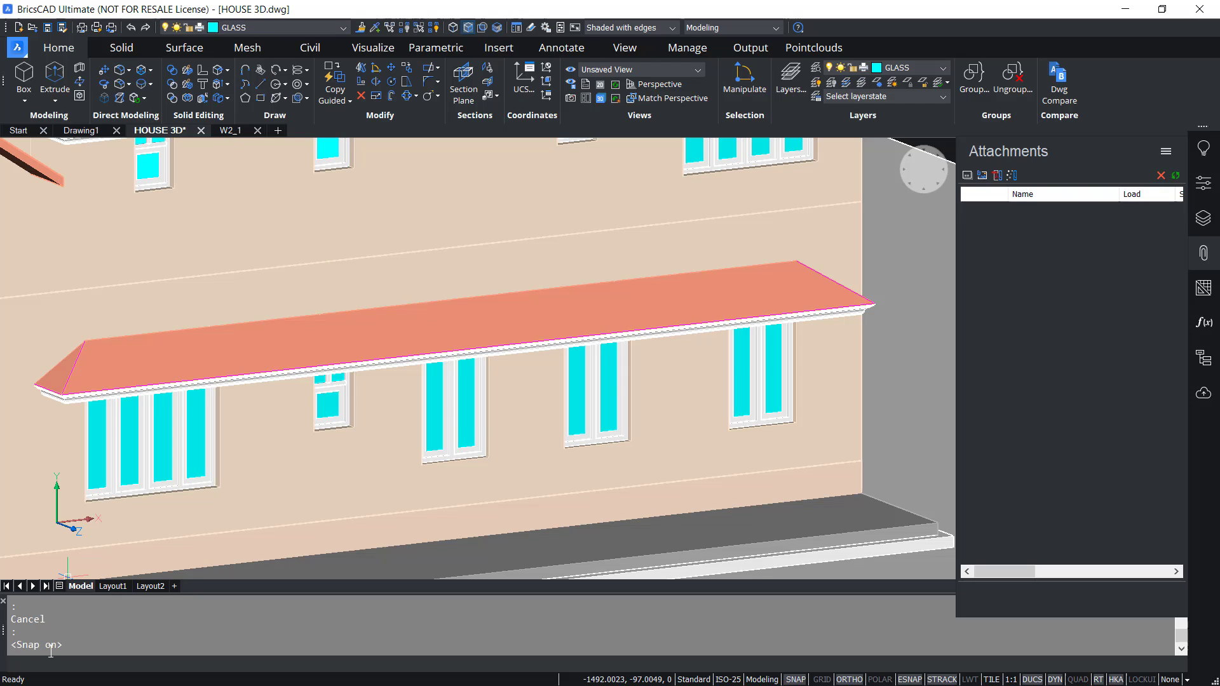
Convert block W2 to an external reference with BLOCKTOXREF, with Purge unreferenced block unchecked.
{"action": "type", "text": "BLOCKTOXREF"}
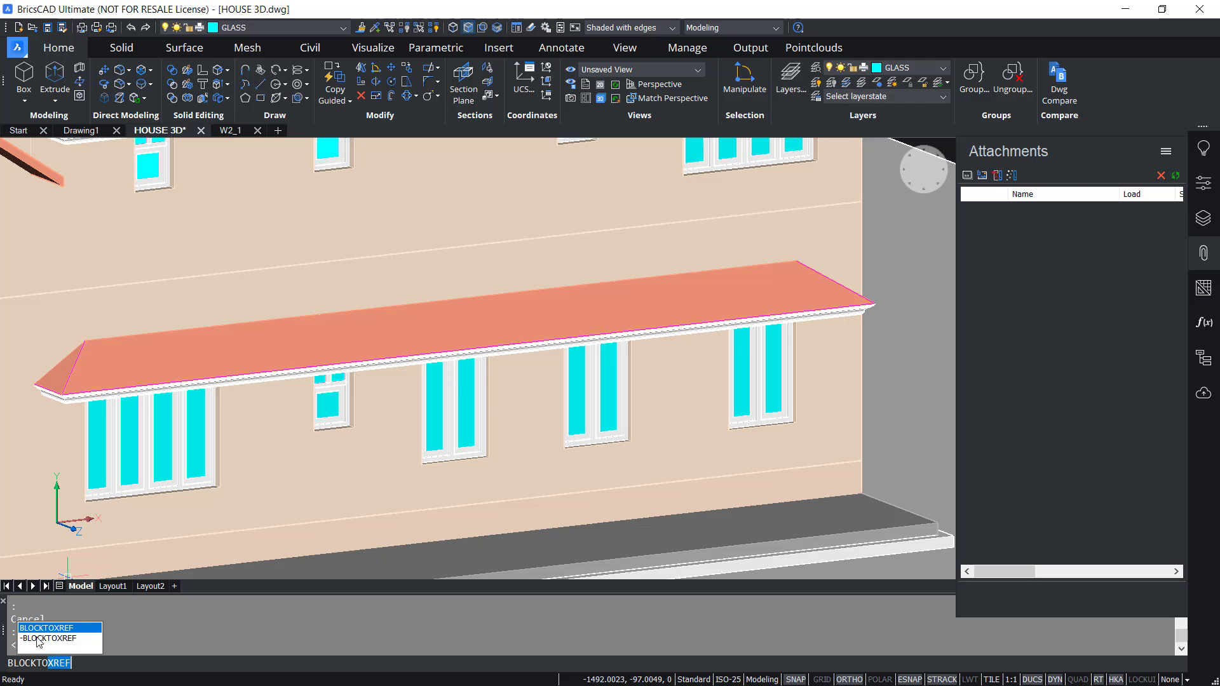
{"action": "key", "text": "Return"}
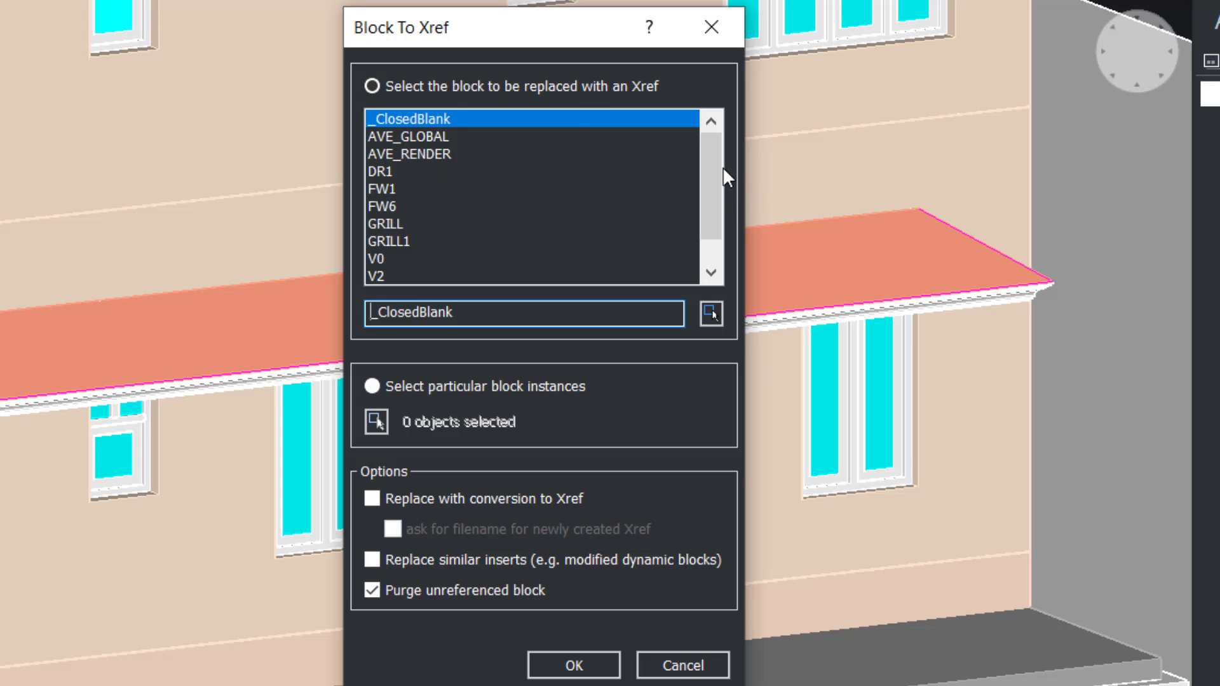
{"action": "scroll", "coordinate": [723, 167], "scroll_direction": "down", "scroll_amount": 1}
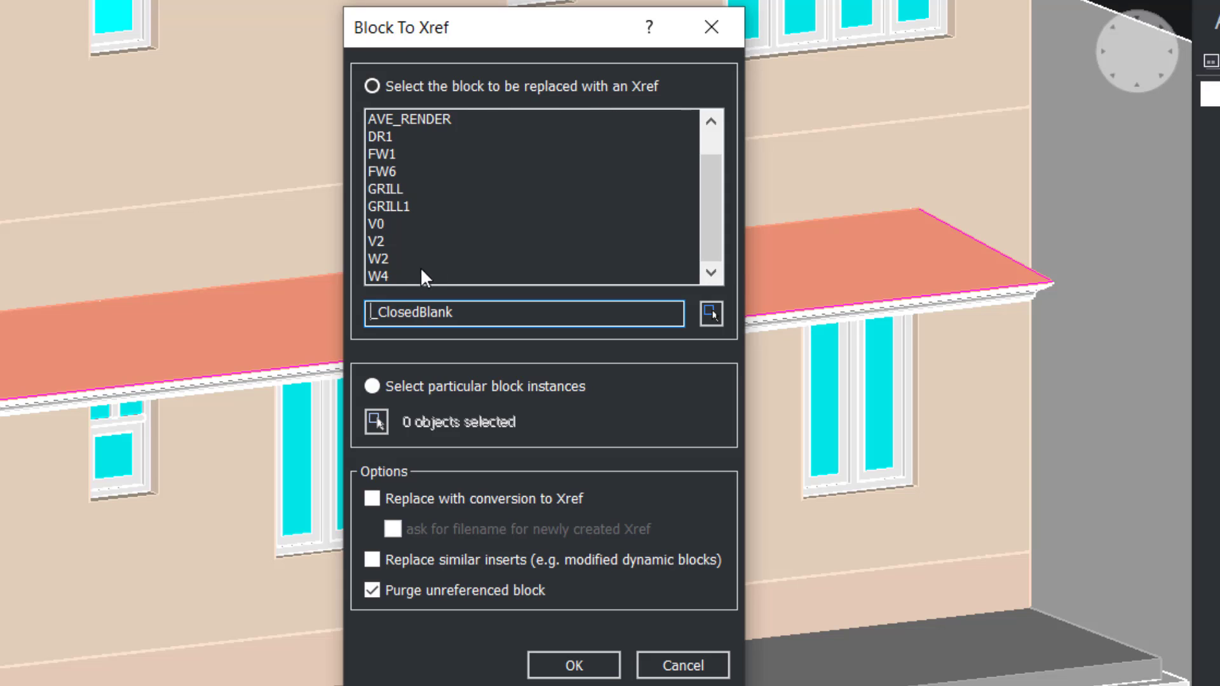
{"action": "left_click", "coordinate": [385, 257]}
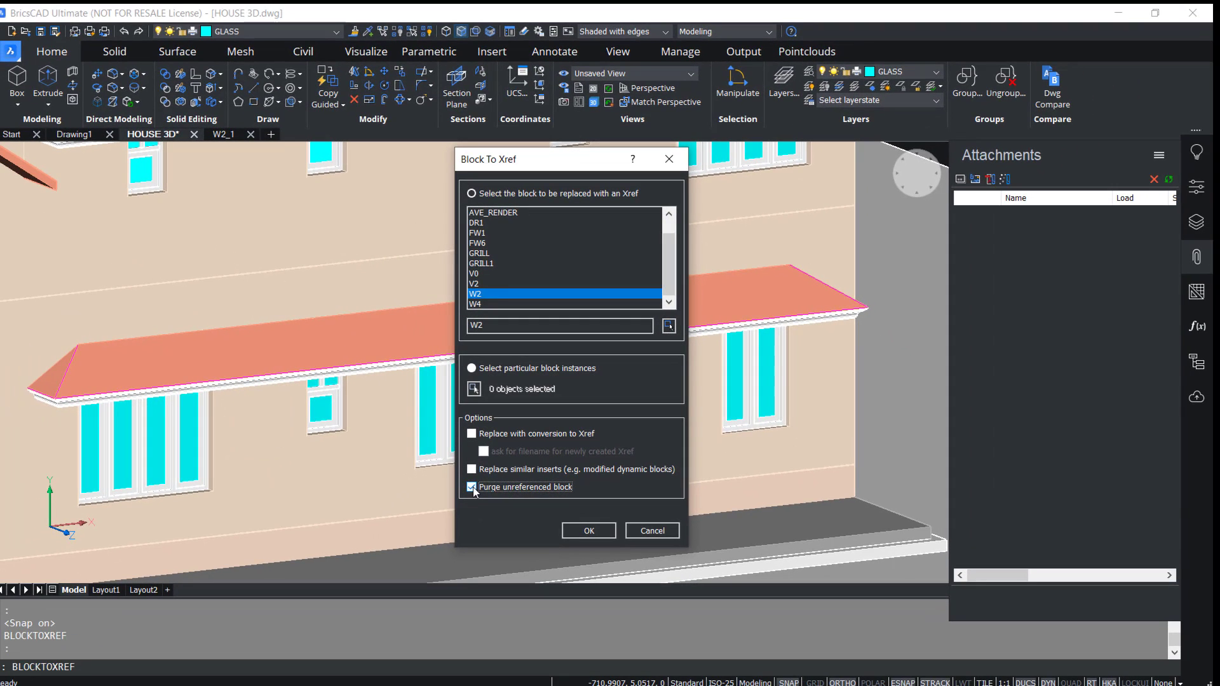
{"action": "left_click", "coordinate": [472, 488]}
{"action": "left_click", "coordinate": [590, 531]}
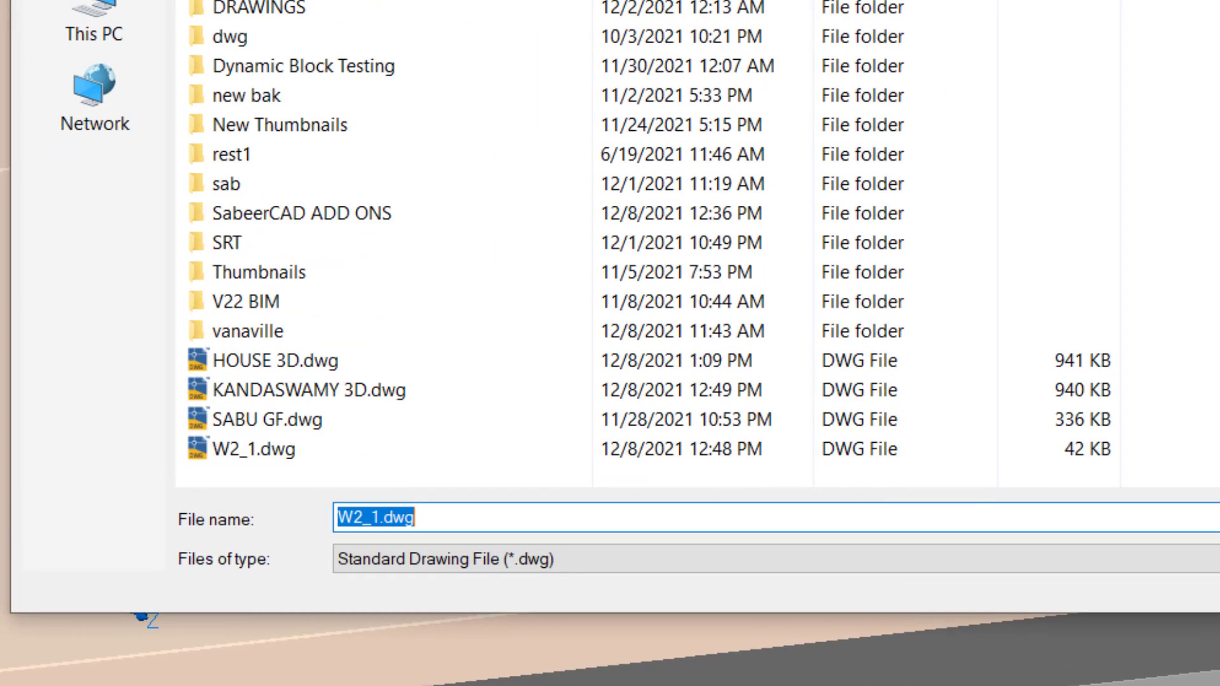
Choose W2_1.dwg as the reference file and attach it to the house.
{"action": "left_click", "coordinate": [277, 457]}
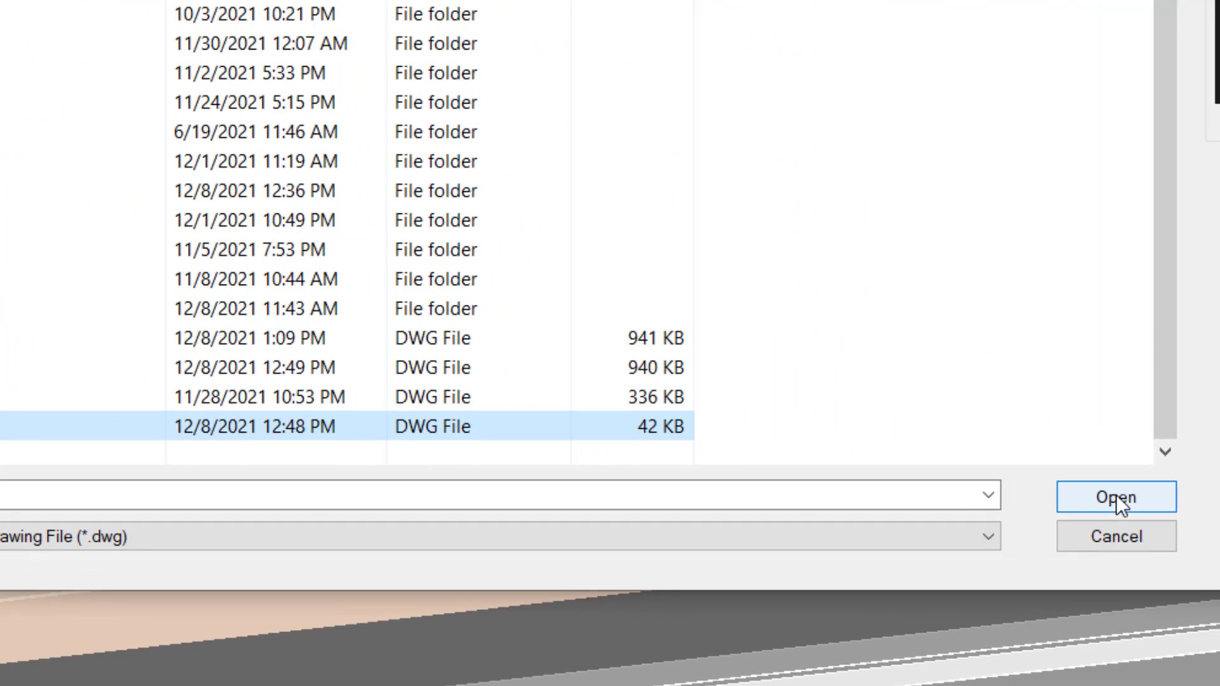
{"action": "left_click", "coordinate": [1116, 497]}
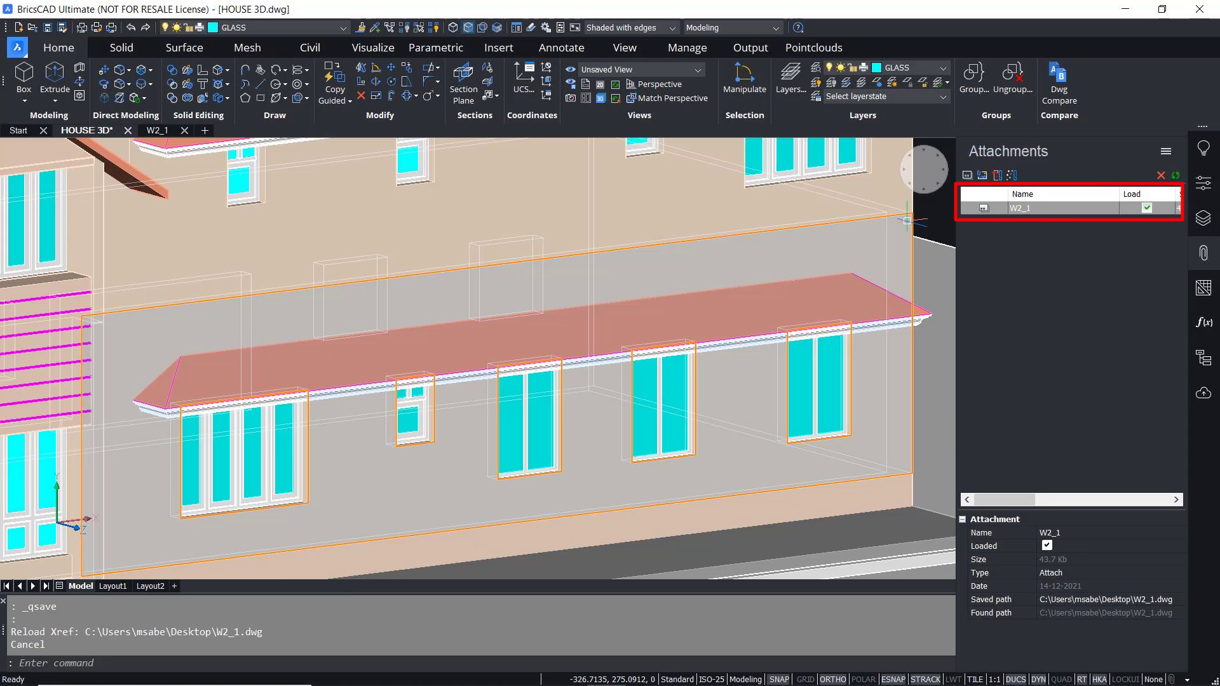
{"action": "left_click", "coordinate": [1015, 374]}
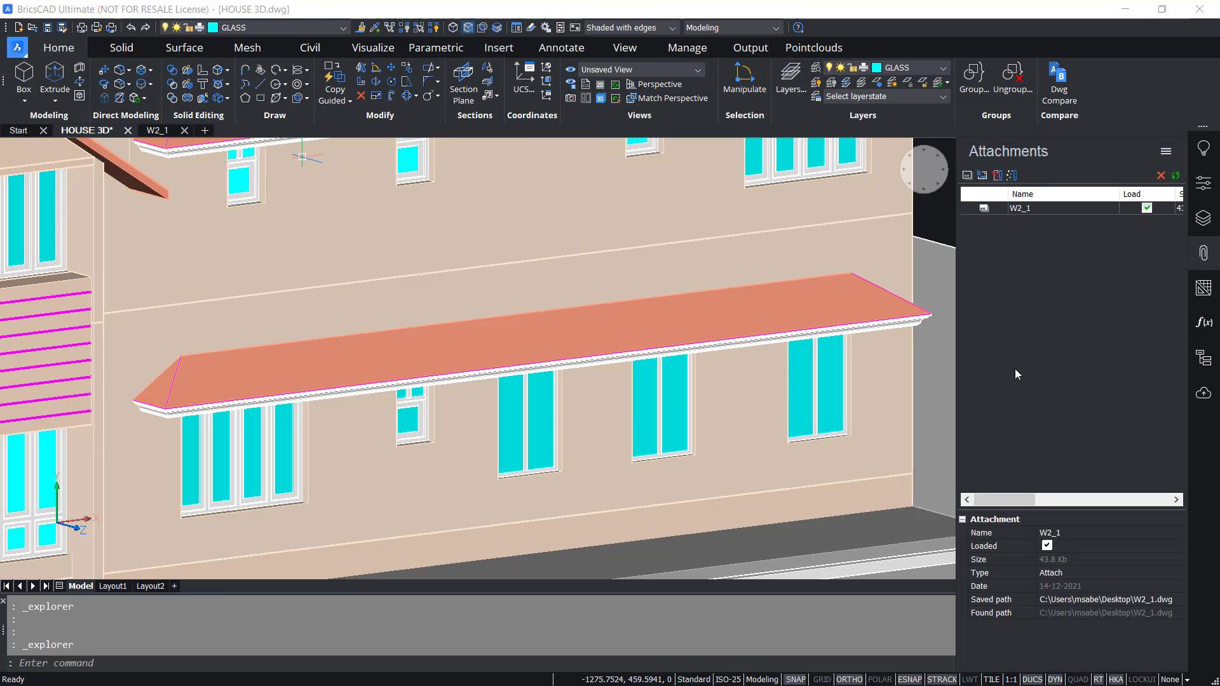
{"action": "left_click", "coordinate": [1023, 209]}
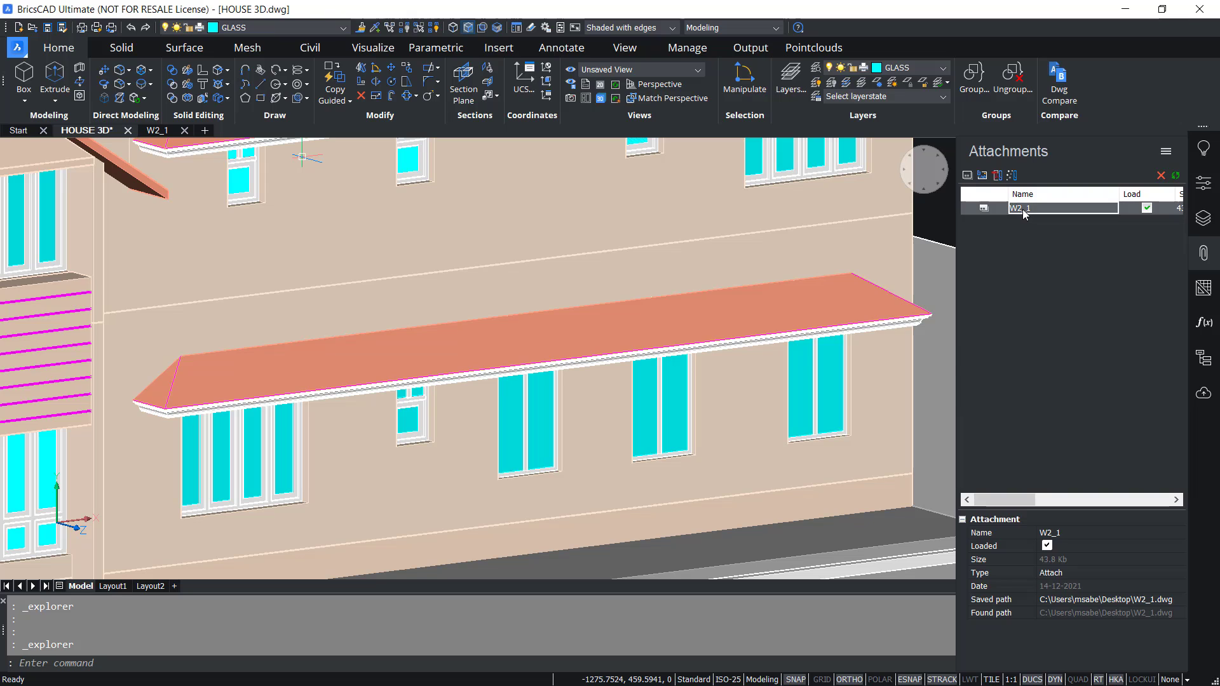
{"action": "right_click", "coordinate": [1023, 208]}
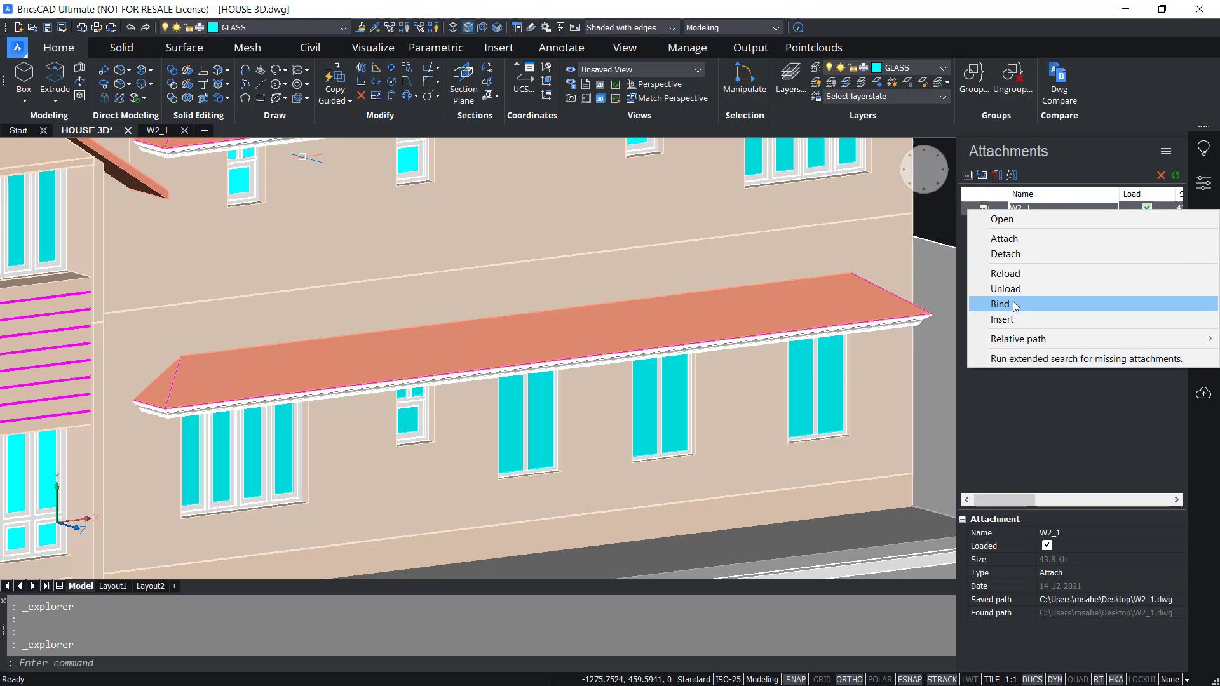
{"action": "left_click", "coordinate": [1017, 421]}
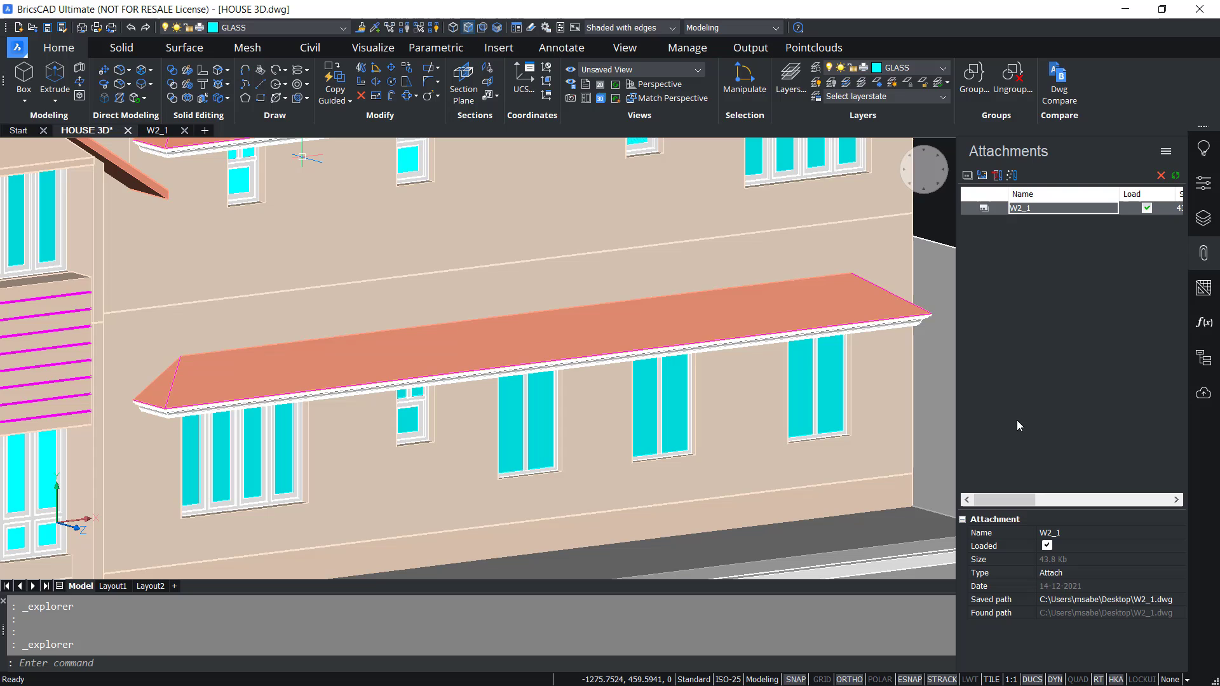
{"action": "left_click", "coordinate": [518, 28]}
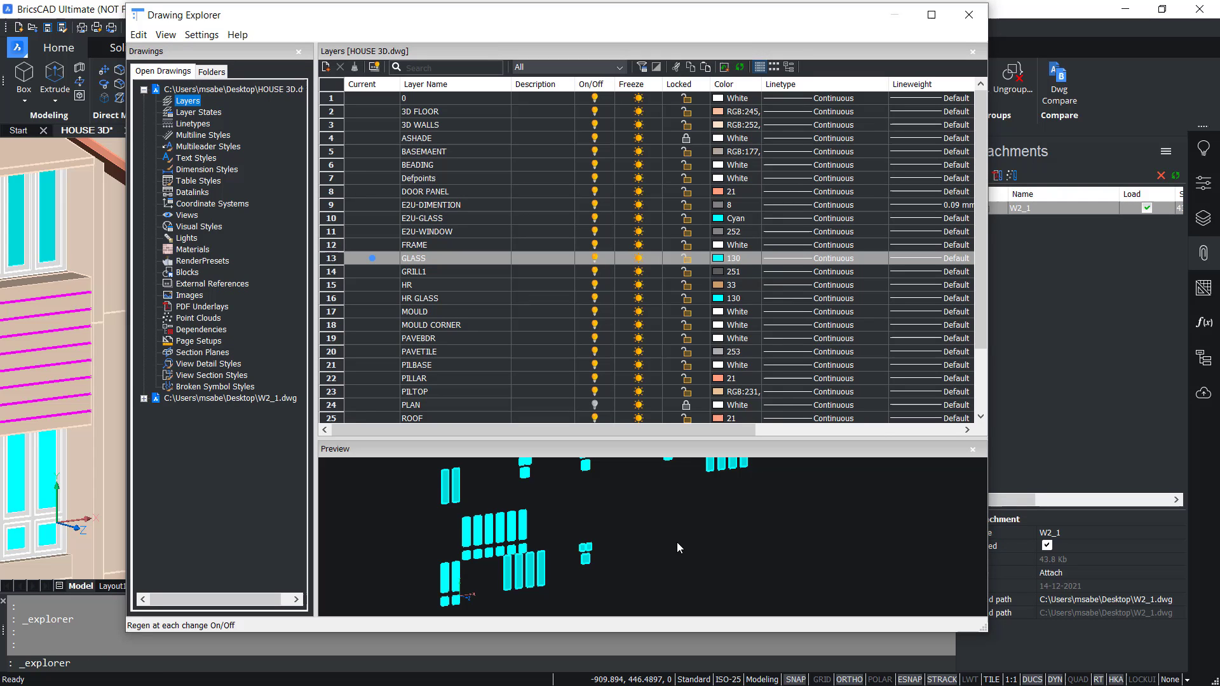
{"action": "left_click", "coordinate": [186, 272]}
{"action": "left_click", "coordinate": [356, 218]}
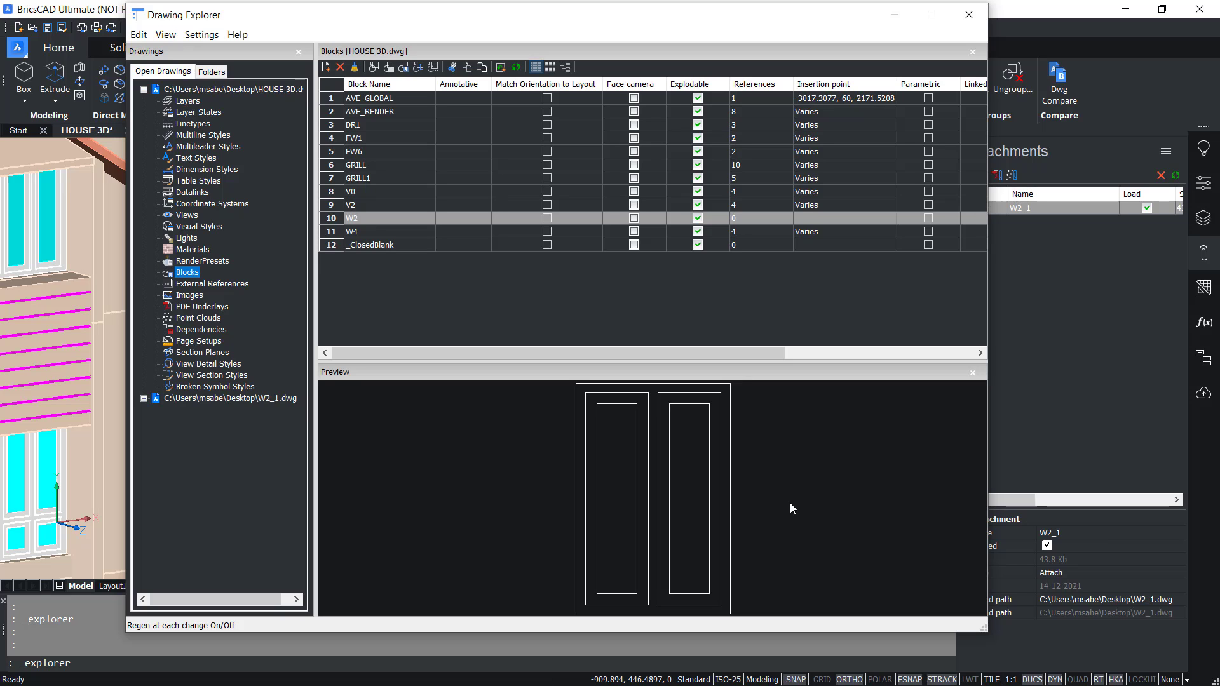
{"action": "left_click", "coordinate": [970, 15]}
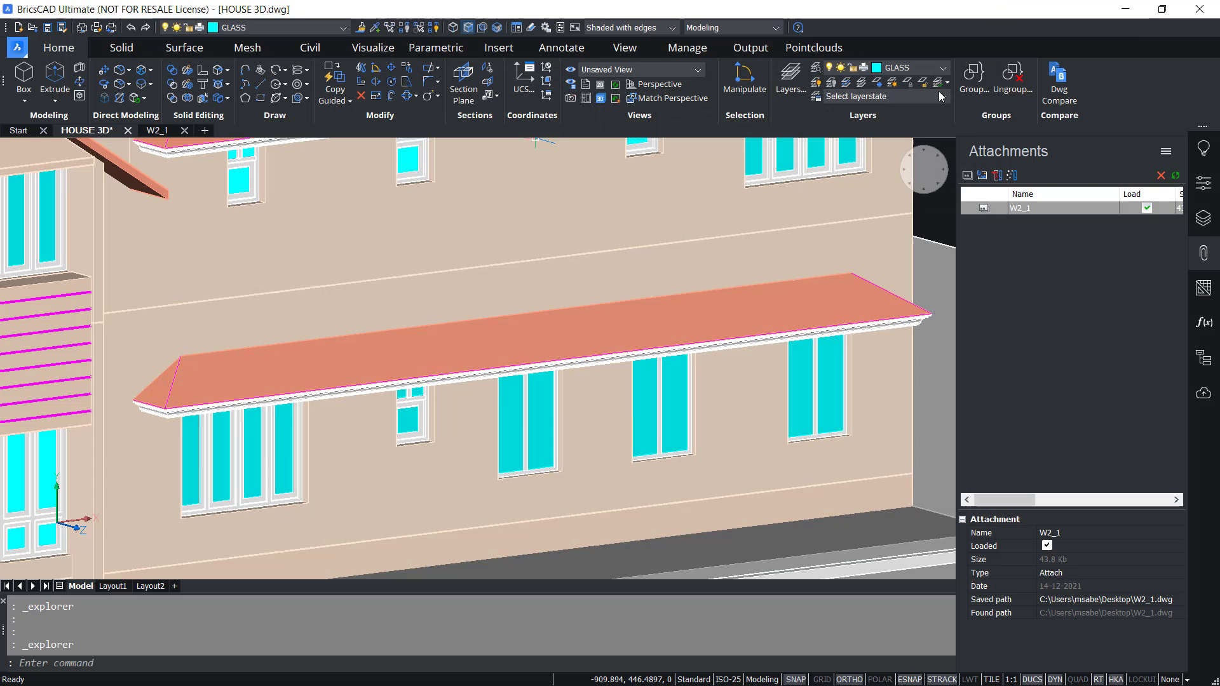
{"action": "mouse_move", "coordinate": [884, 323]}
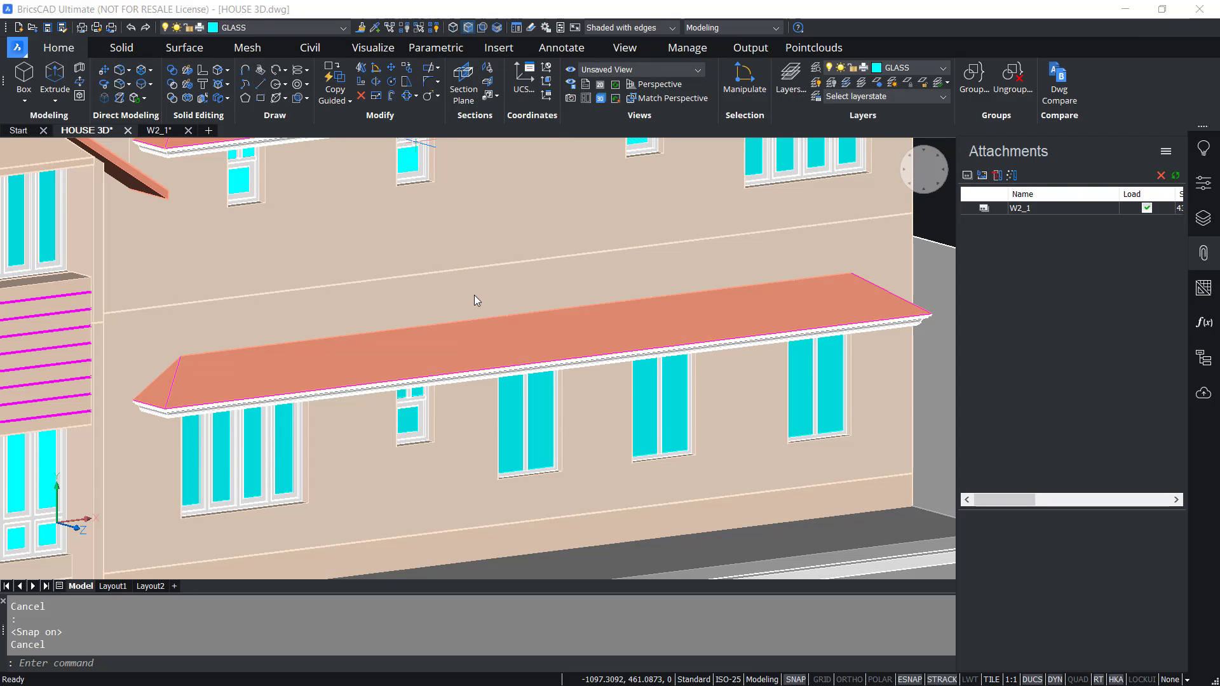
In the W2_1 drawing, draw a polyline from the 45 point perpendicular to the opposite inner frame edge.
{"action": "left_click", "coordinate": [159, 130]}
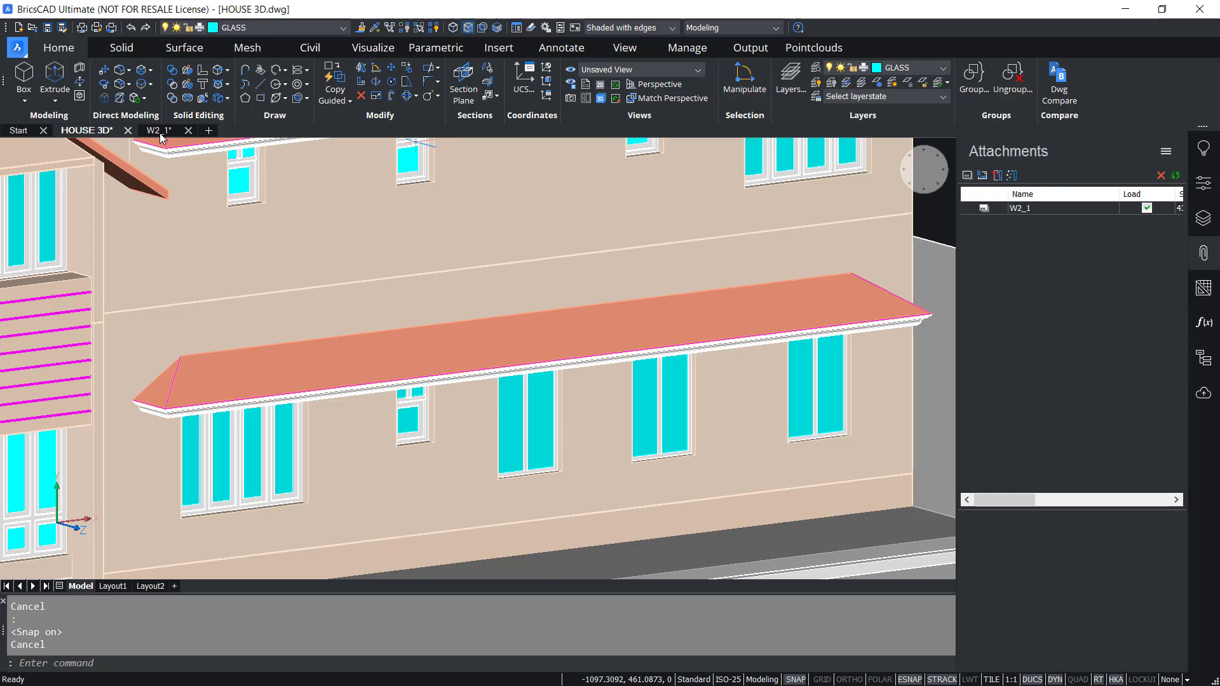
{"action": "left_click", "coordinate": [245, 68]}
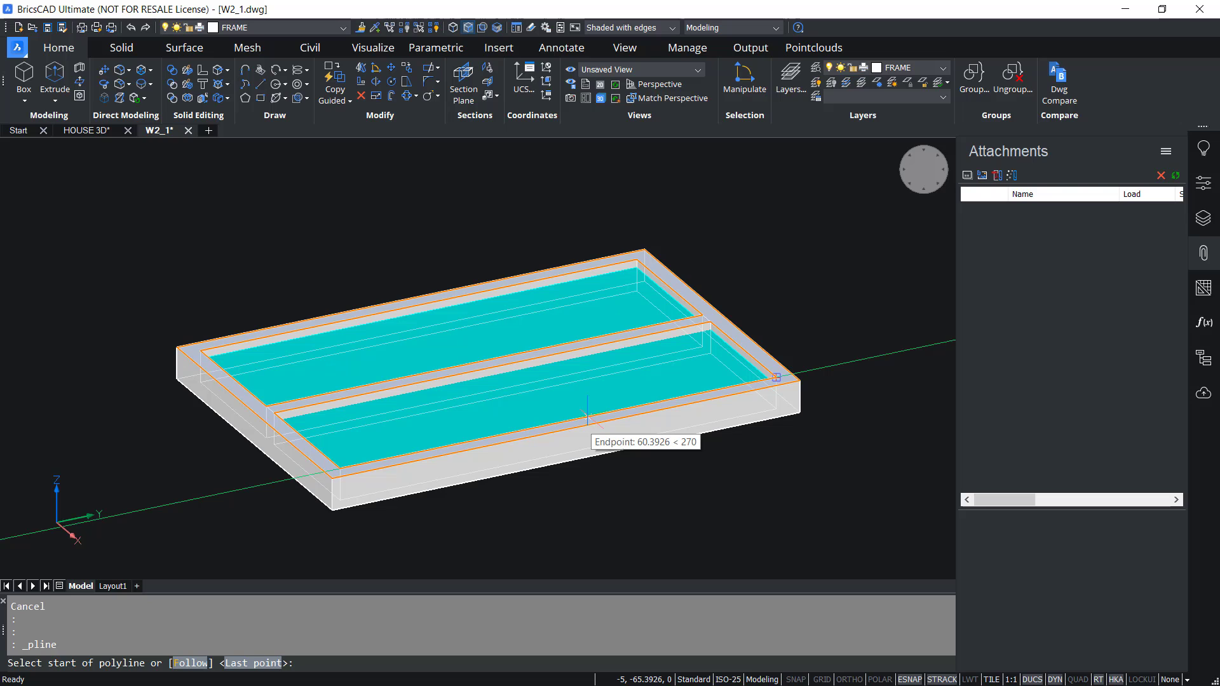
{"action": "type", "text": "45"}
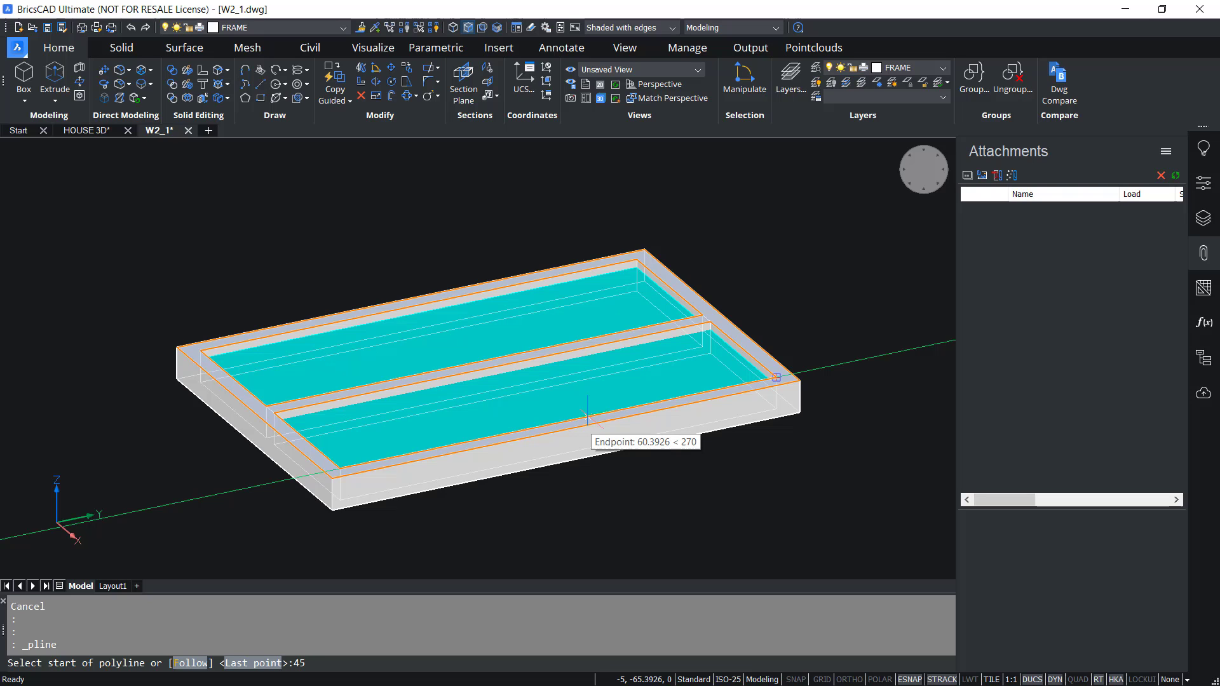
{"action": "key", "text": "Return"}
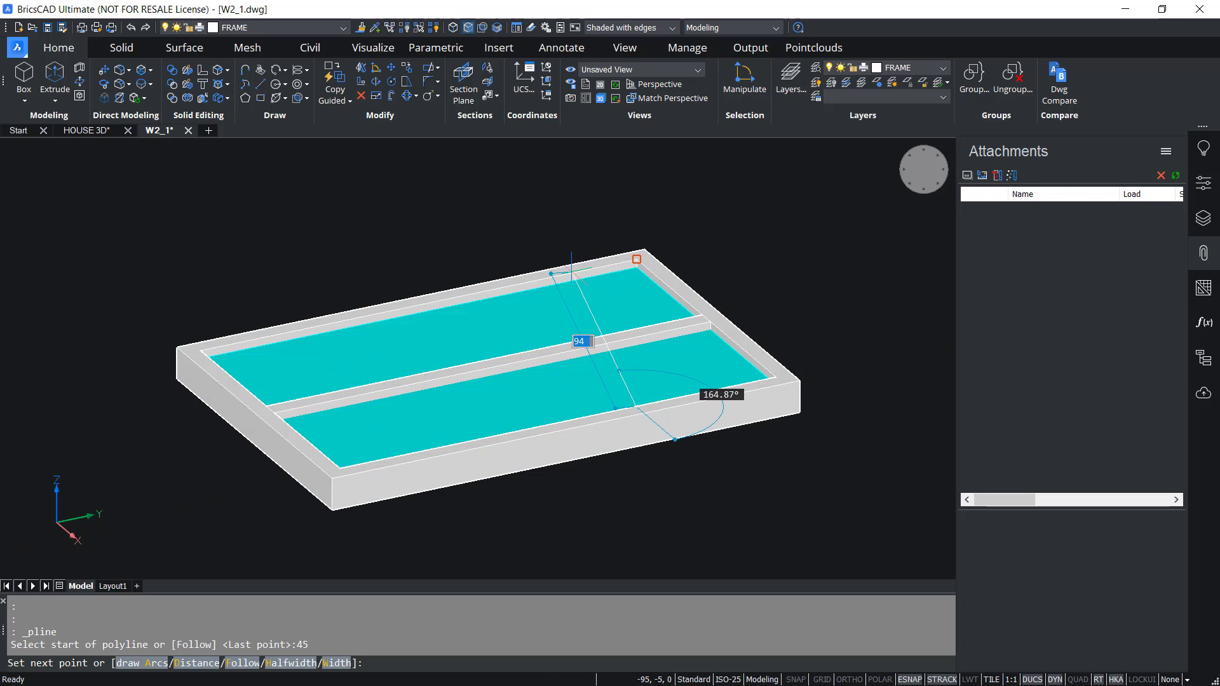
{"action": "right_click", "coordinate": [565, 254], "text": "shift"}
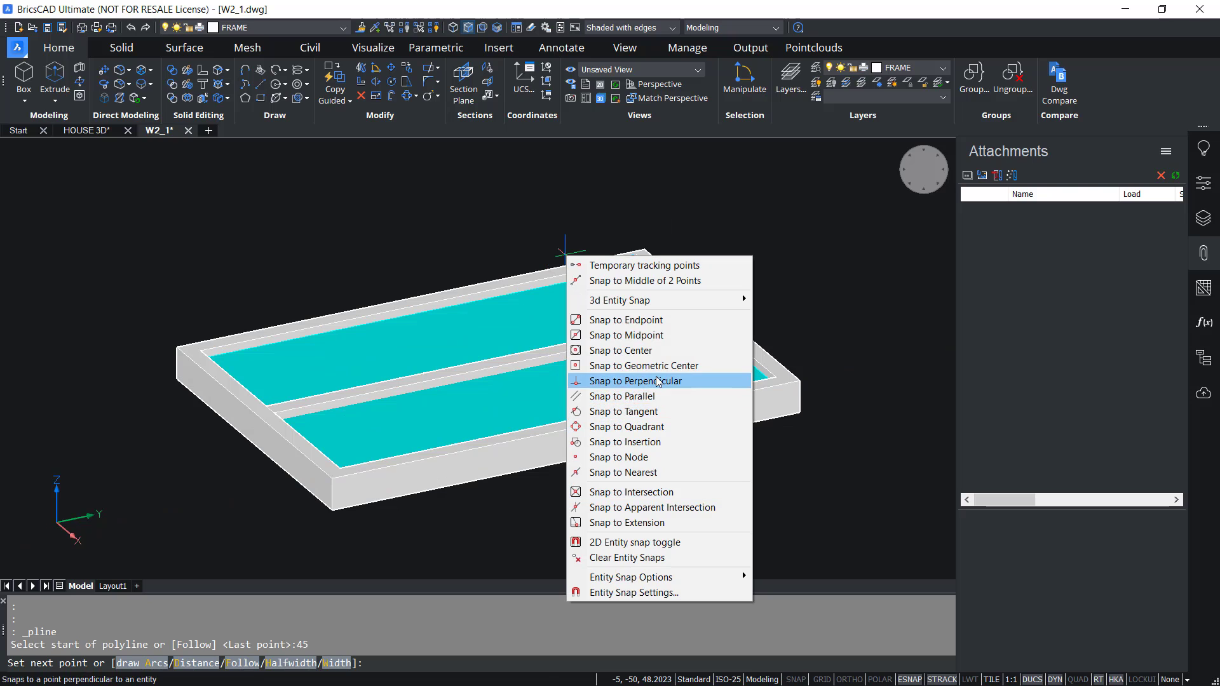
{"action": "left_click", "coordinate": [635, 381]}
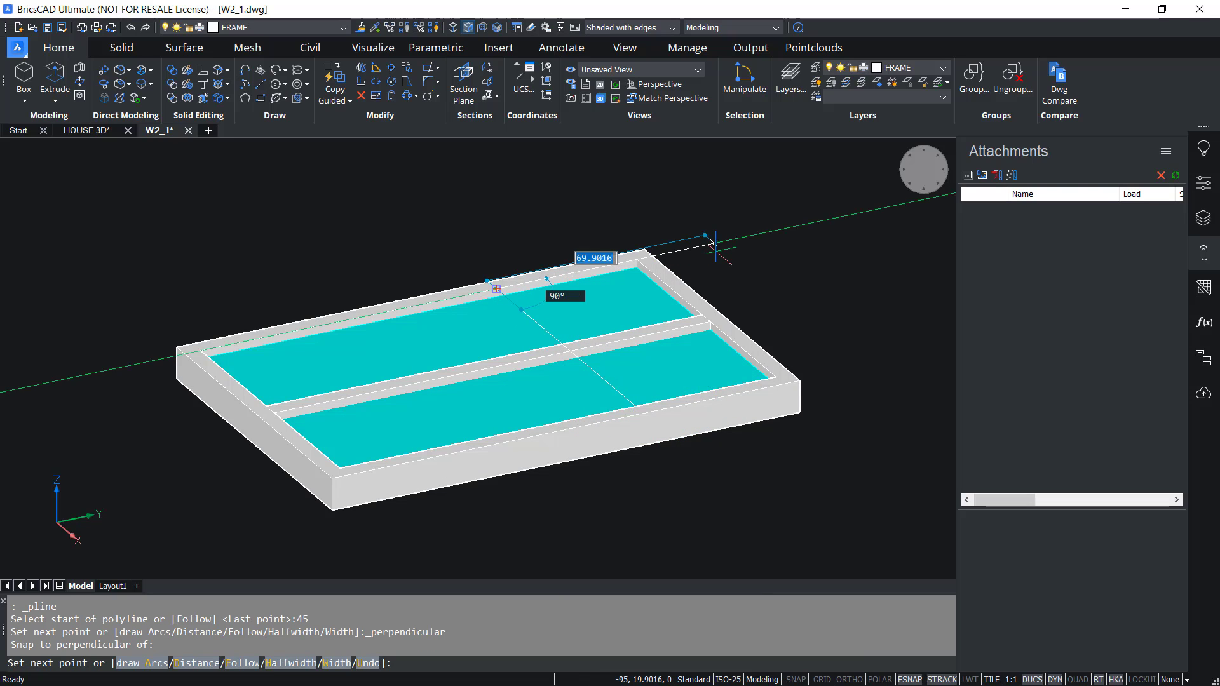
{"action": "left_click", "coordinate": [546, 274]}
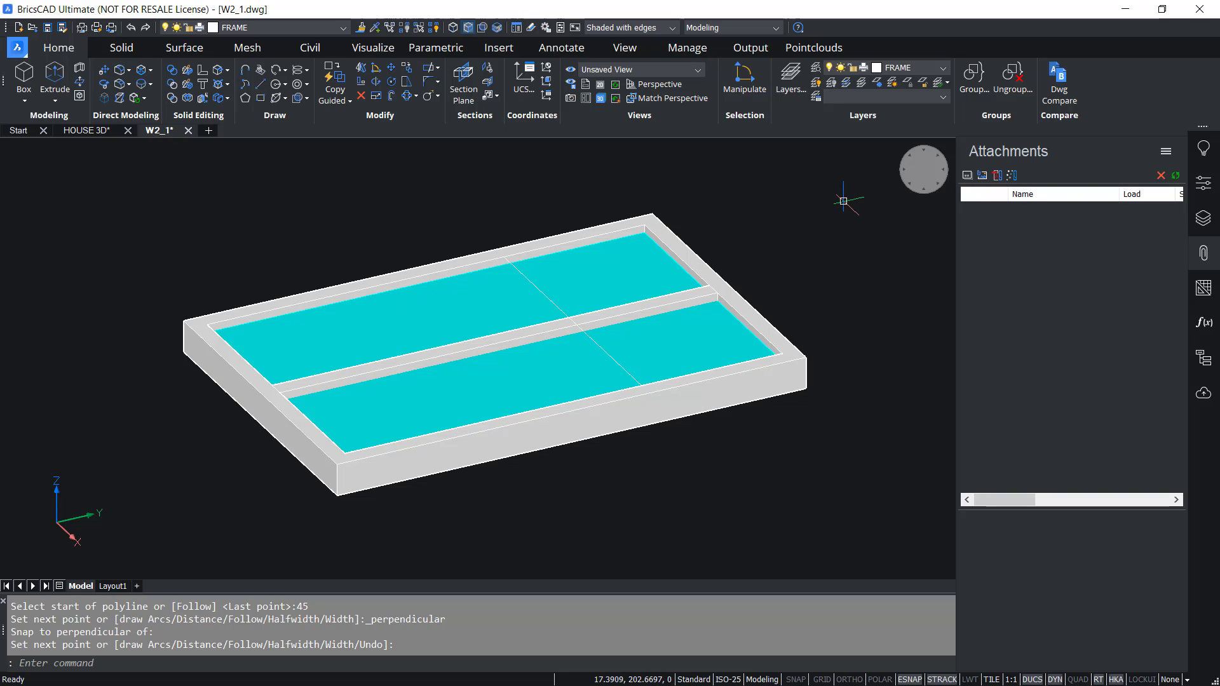
Offset the guide line 2.5 to each side of it.
{"action": "left_click", "coordinate": [389, 92]}
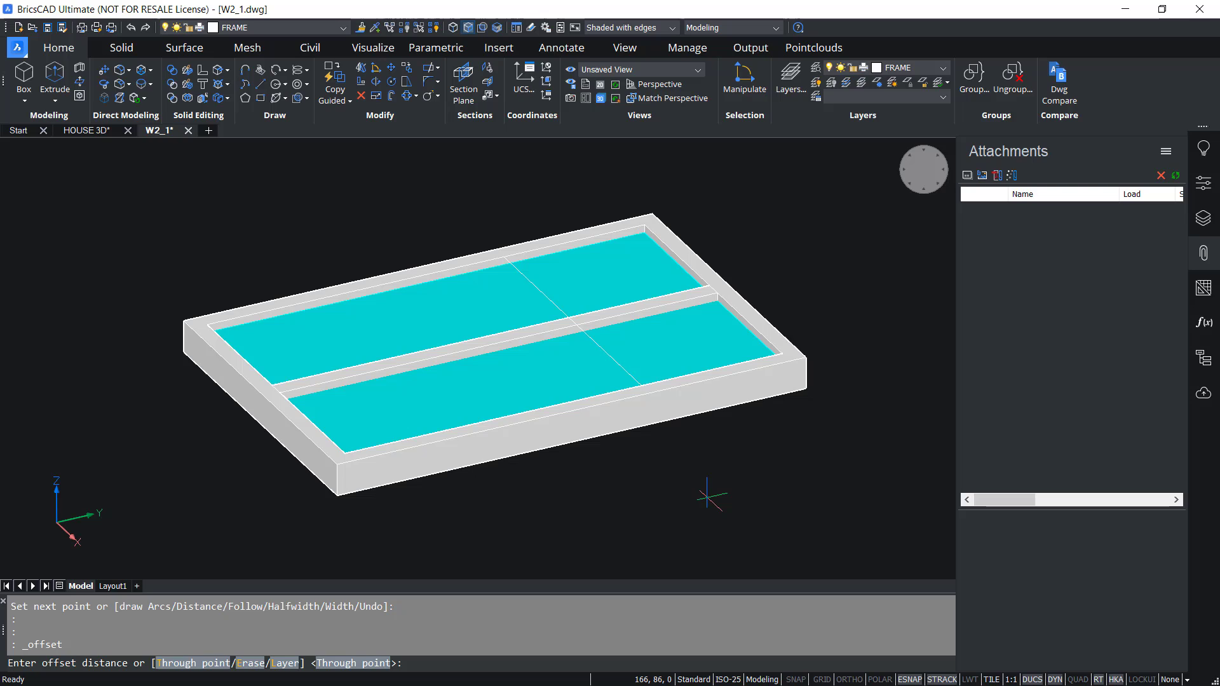
{"action": "type", "text": "2.5"}
{"action": "key", "text": "Return"}
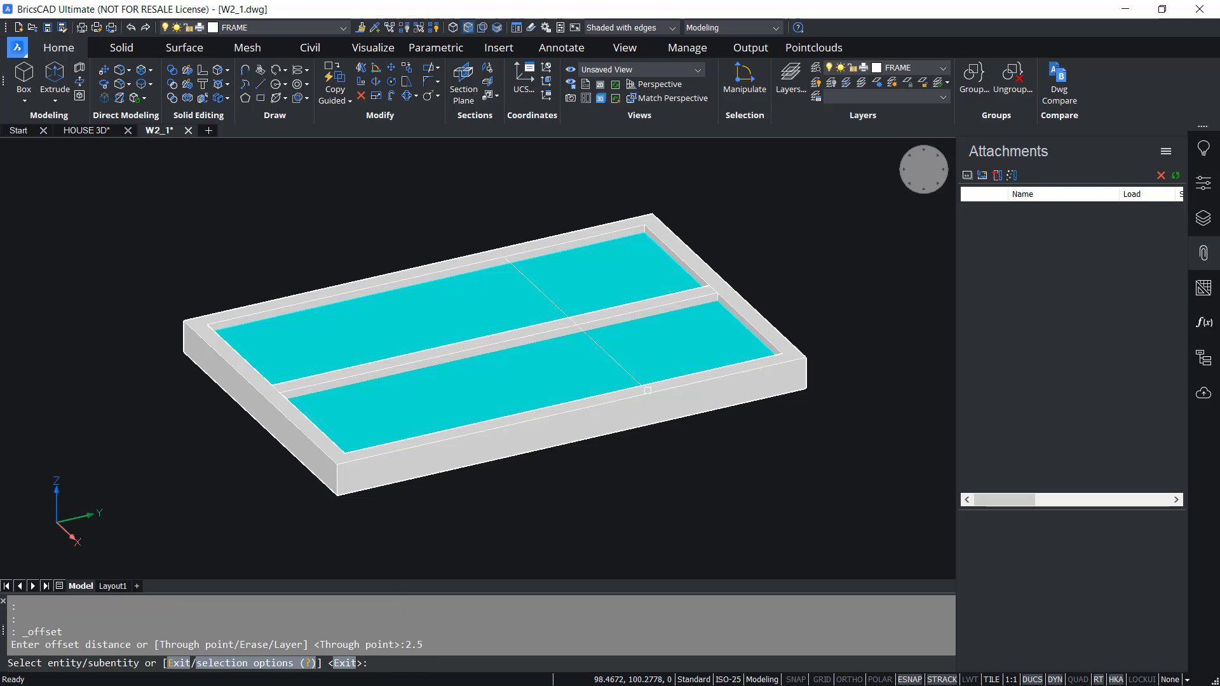
{"action": "left_click", "coordinate": [610, 358]}
{"action": "left_click", "coordinate": [573, 486]}
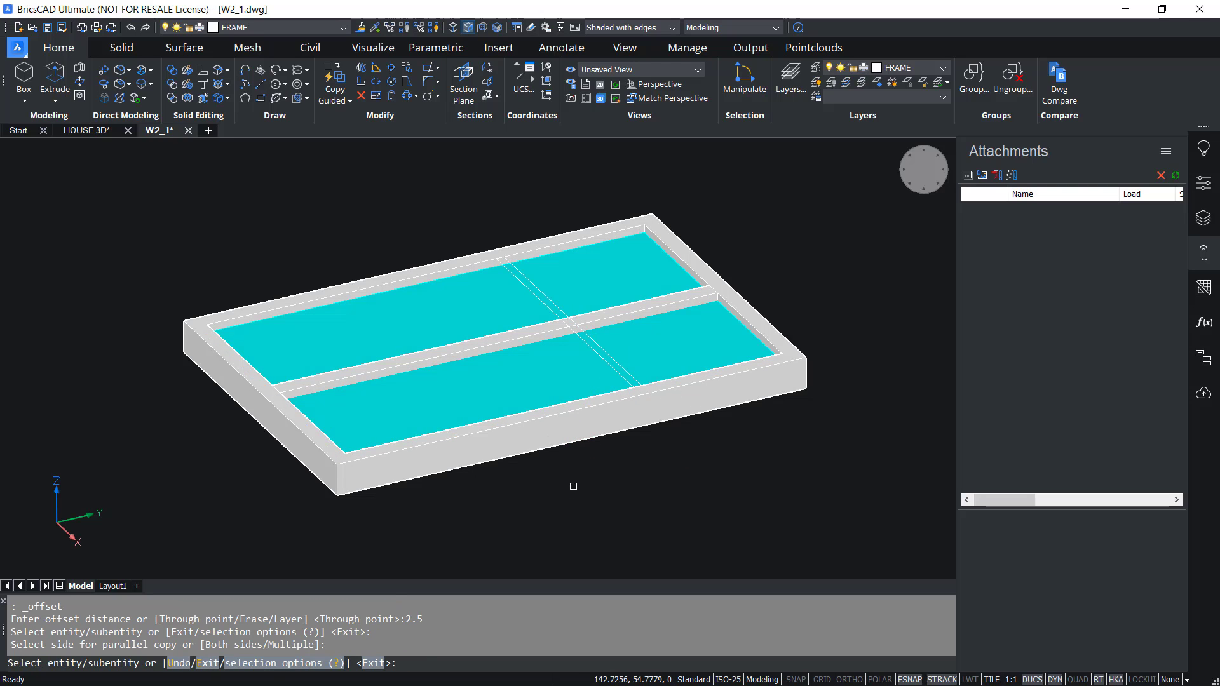
{"action": "left_click", "coordinate": [633, 373]}
{"action": "left_click", "coordinate": [774, 440]}
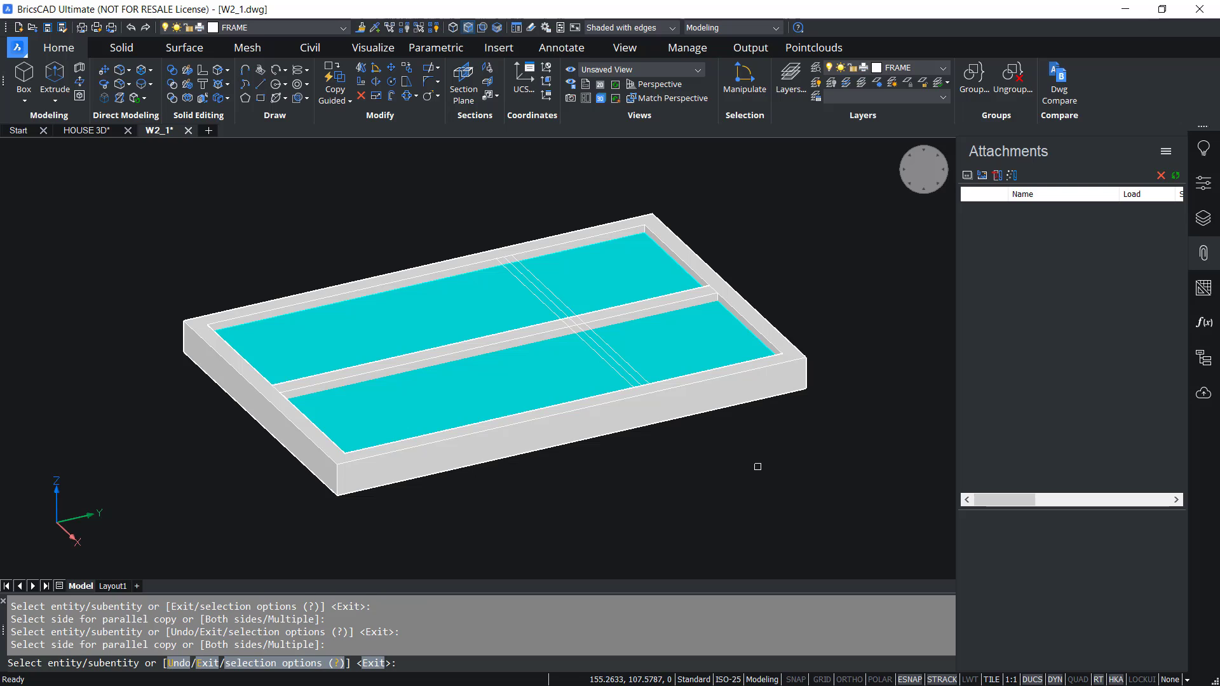
{"action": "key", "text": "Return"}
Erase the original guide line, leaving only the two parallel lines.
{"action": "key", "text": "Delete"}
{"action": "left_click", "coordinate": [628, 373]}
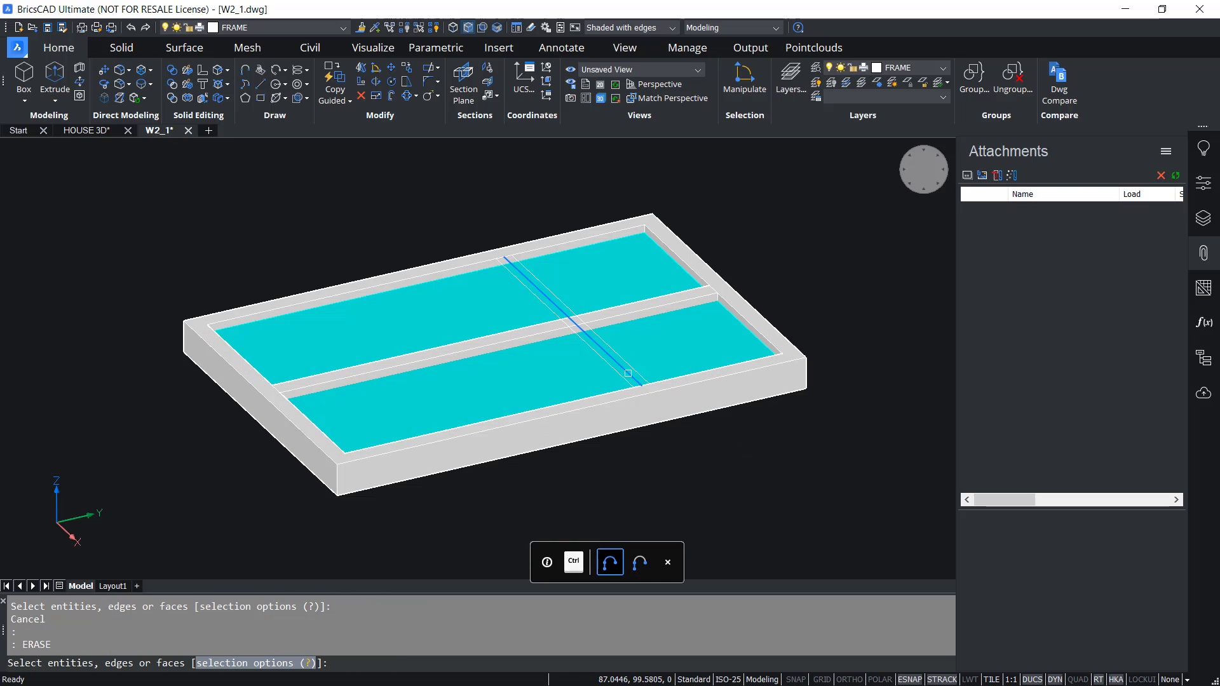
{"action": "key", "text": "Return"}
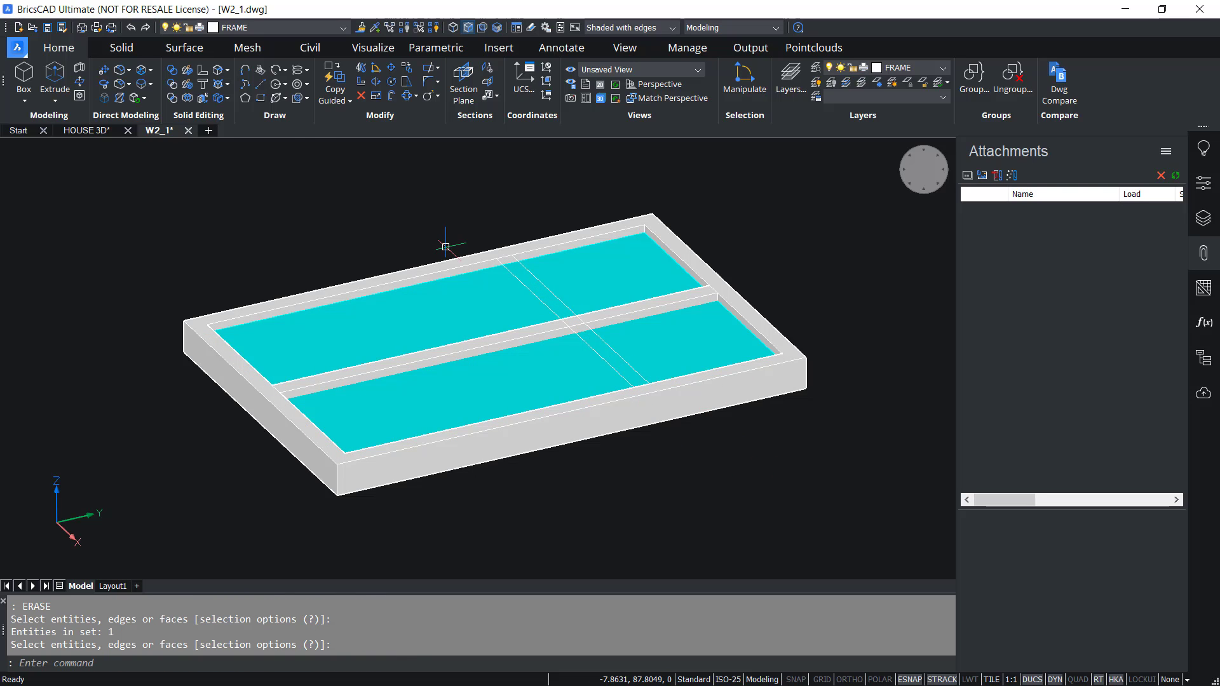
Draw polyline caps closing both ends of the parallel lines at the inner frame edges.
{"action": "left_click", "coordinate": [246, 83]}
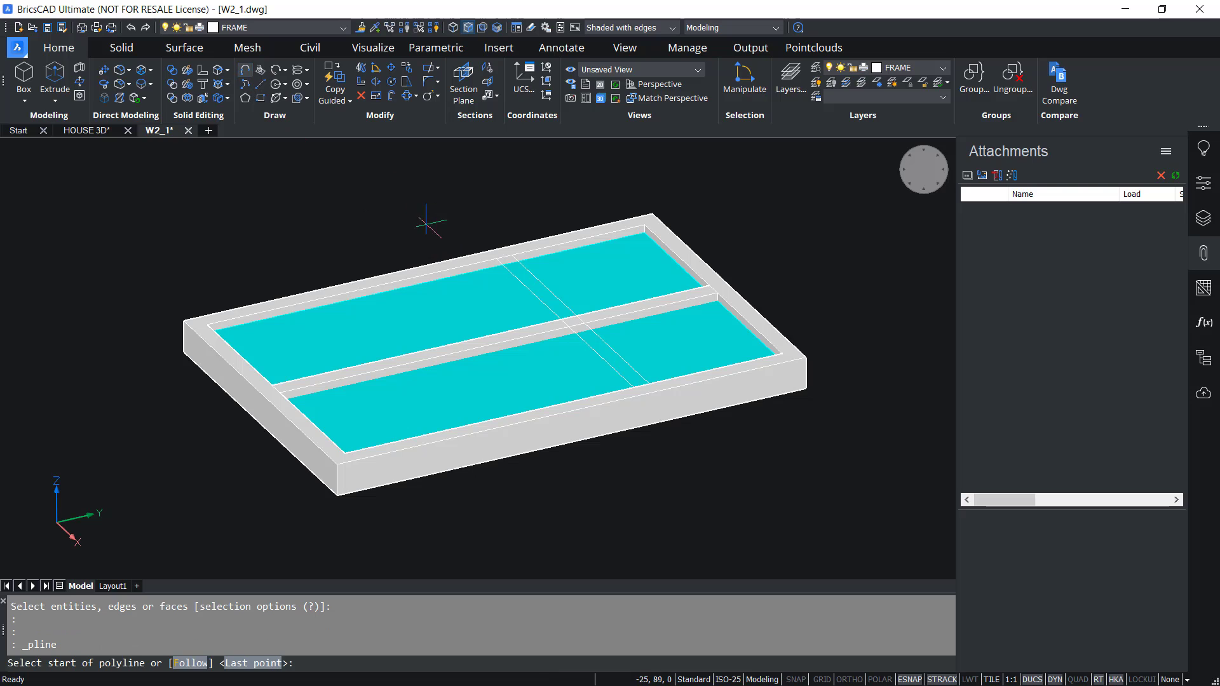
{"action": "left_click", "coordinate": [499, 258]}
{"action": "left_click", "coordinate": [652, 218]}
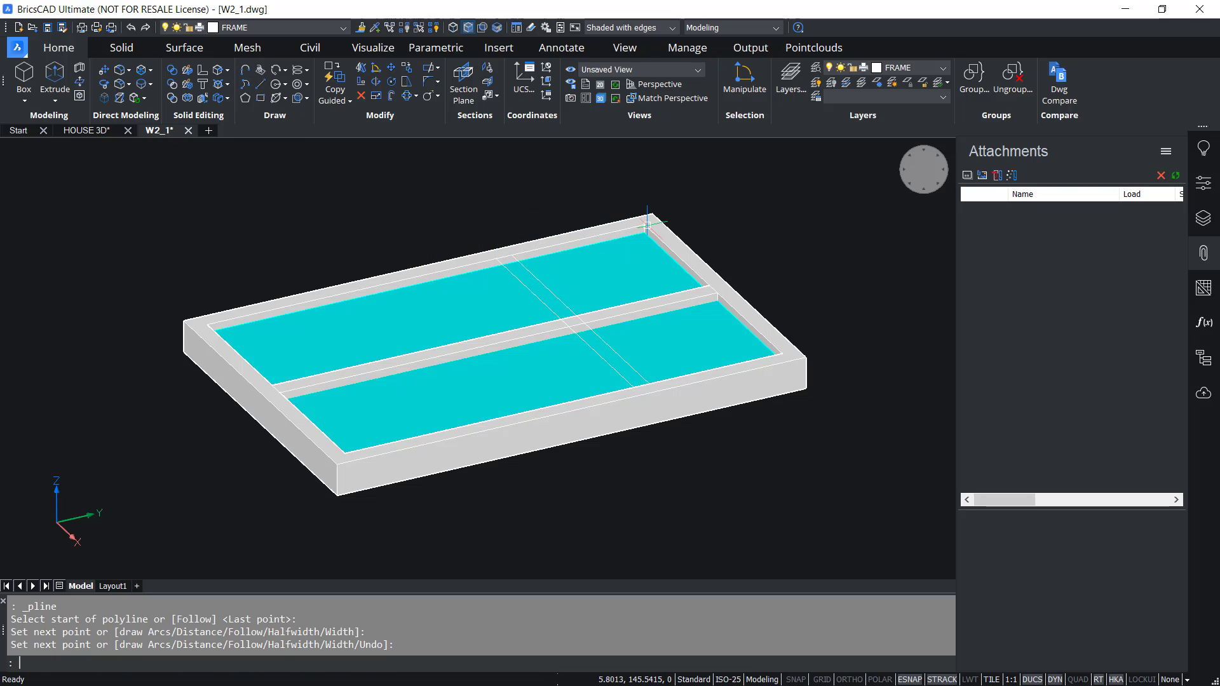
{"action": "key", "text": "Return"}
{"action": "key", "text": "Return"}
{"action": "left_click", "coordinate": [625, 383]}
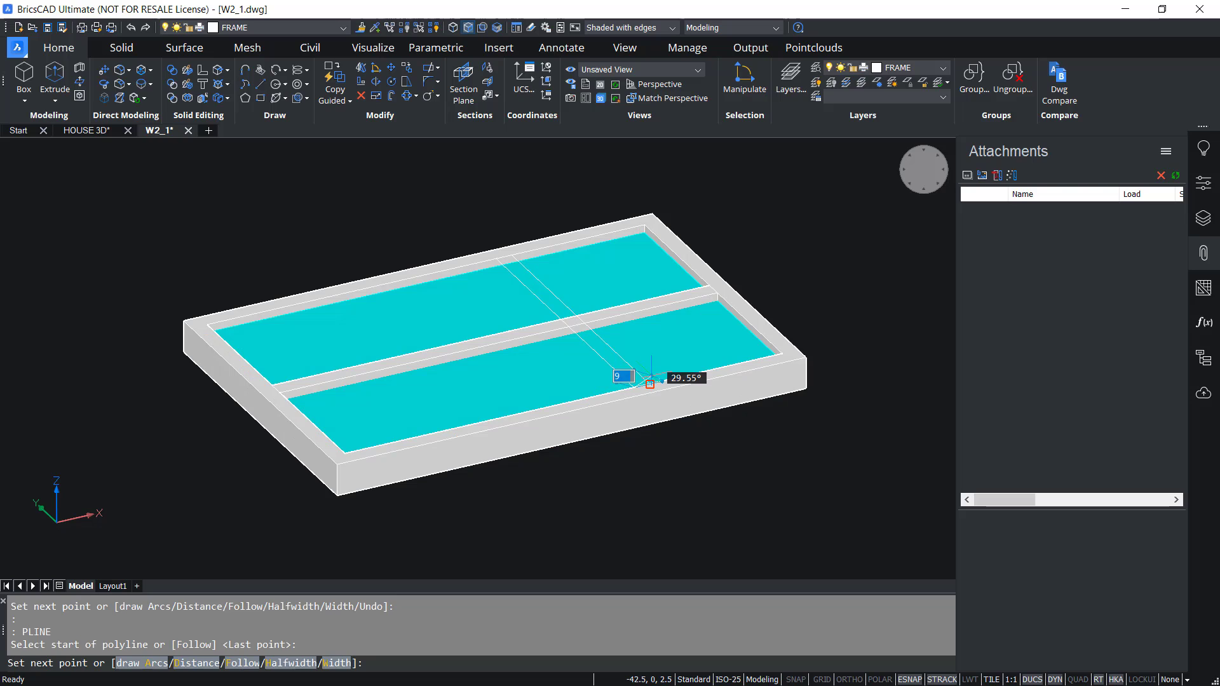
{"action": "left_click", "coordinate": [651, 382]}
{"action": "key", "text": "Return"}
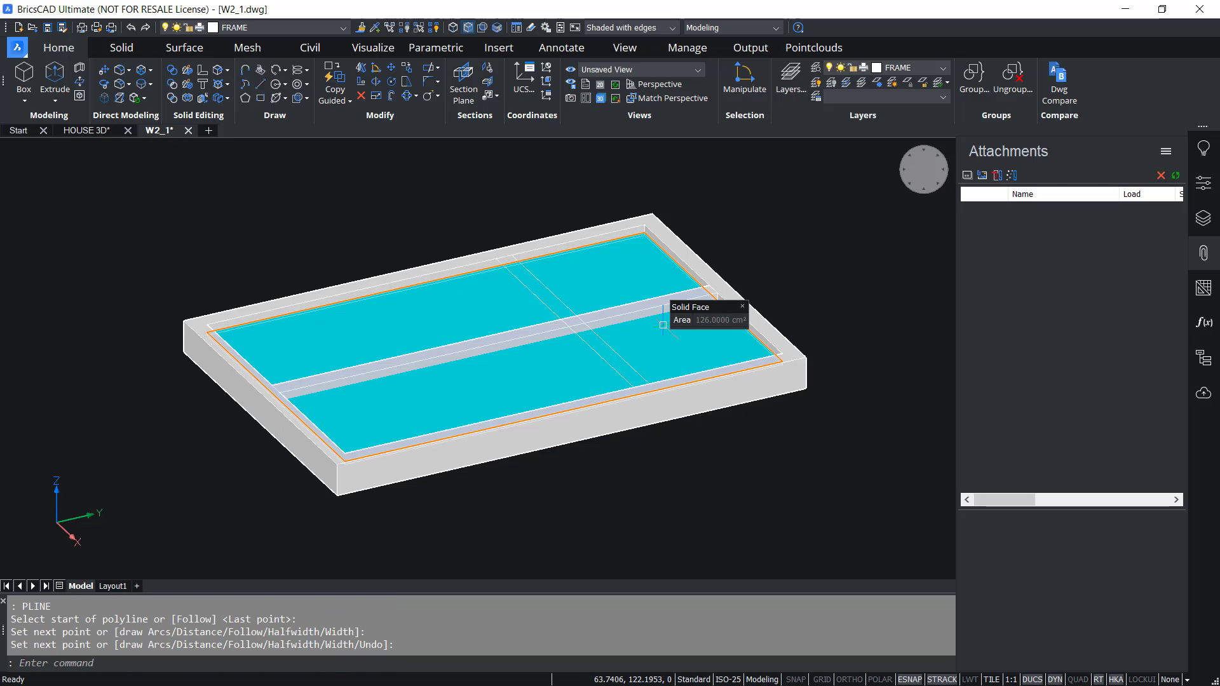
Join the four outline pieces into one closed polyline and verify it selects as one.
{"action": "type", "text": "join"}
{"action": "key", "text": "Return"}
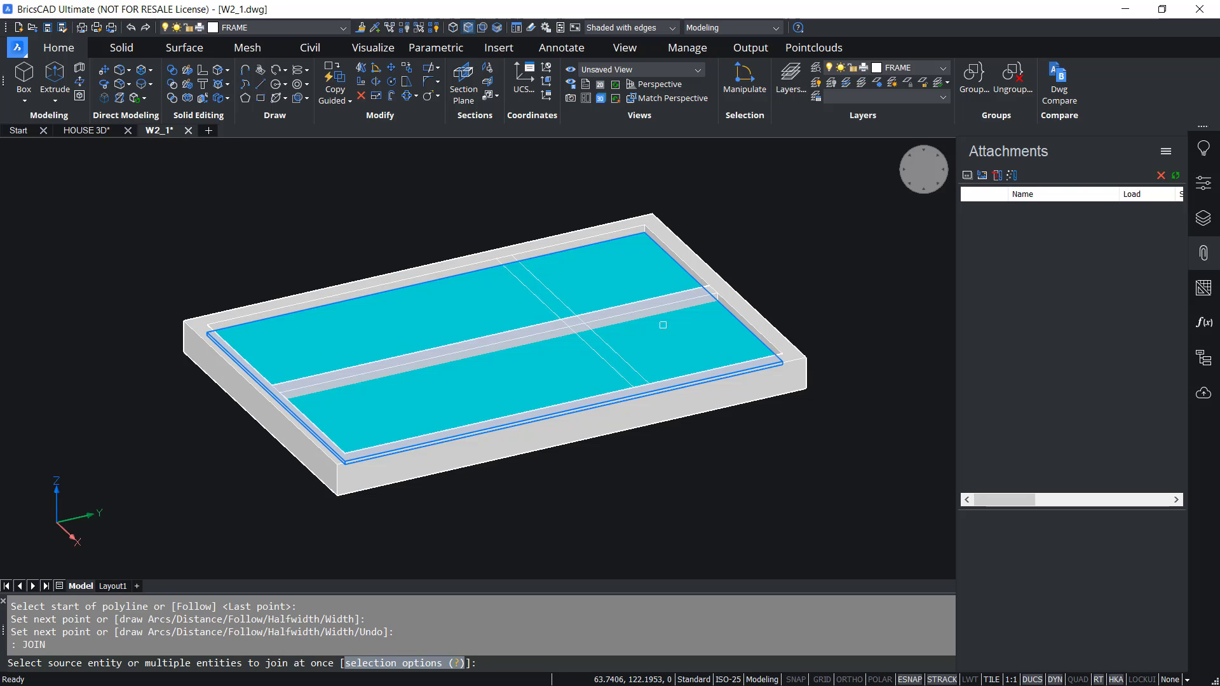
{"action": "left_click", "coordinate": [427, 199]}
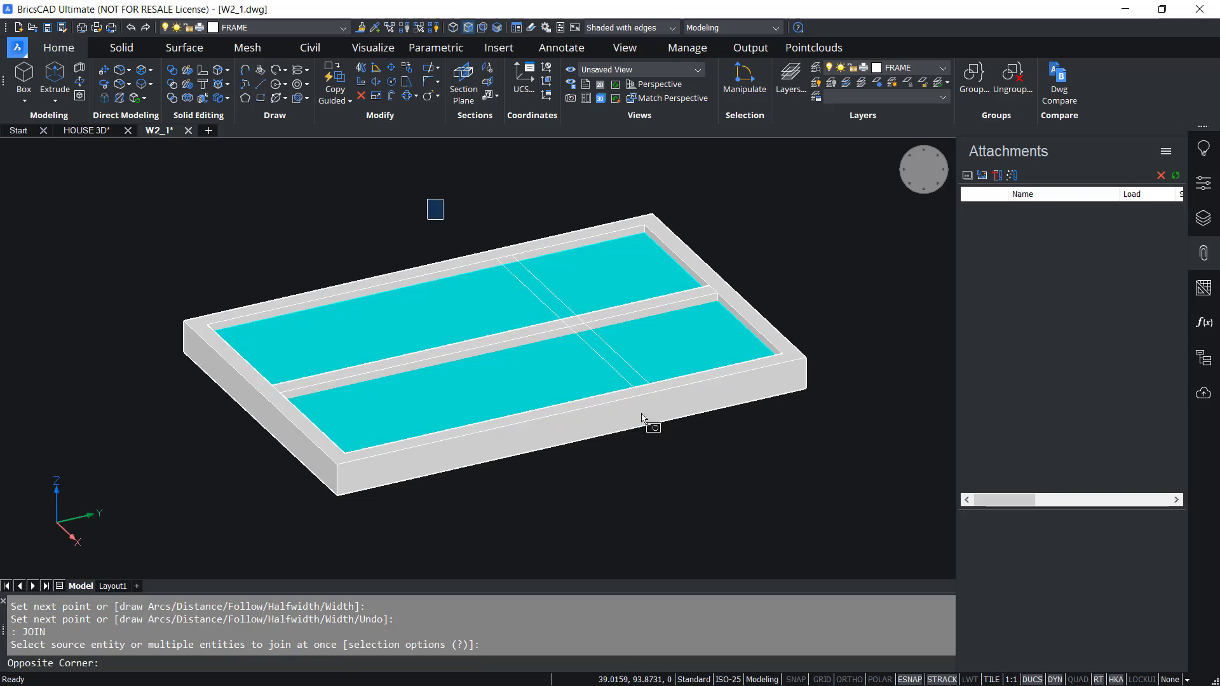
{"action": "left_click", "coordinate": [703, 467]}
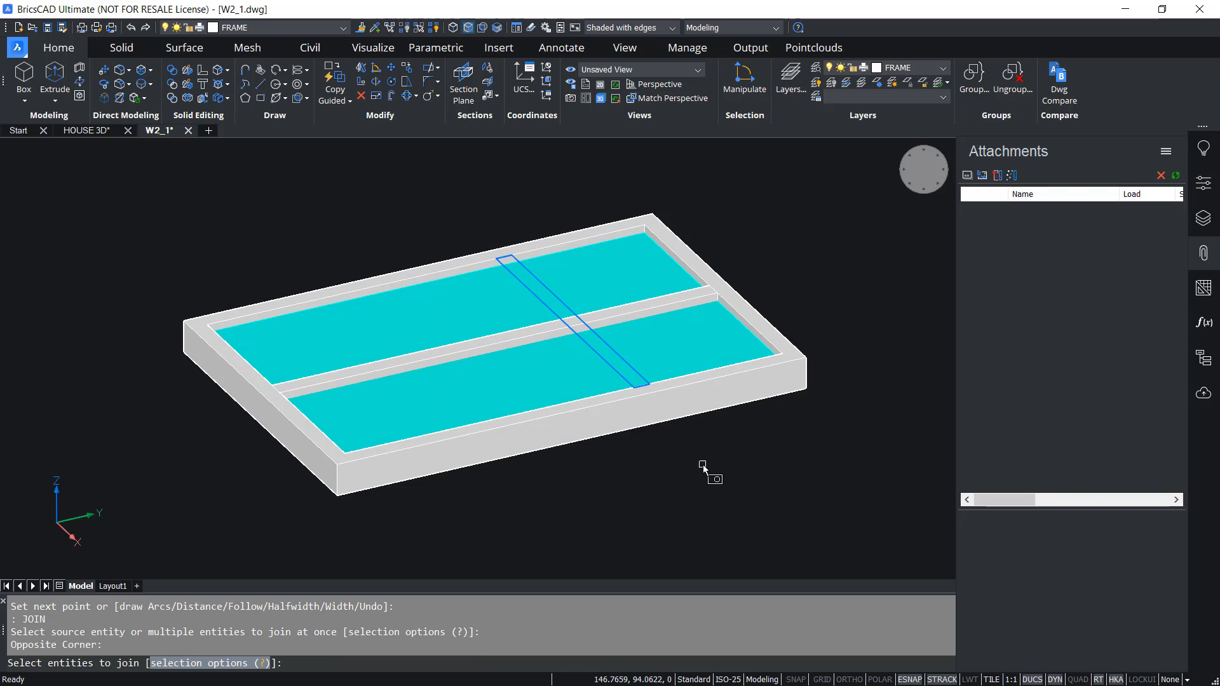
{"action": "key", "text": "Return"}
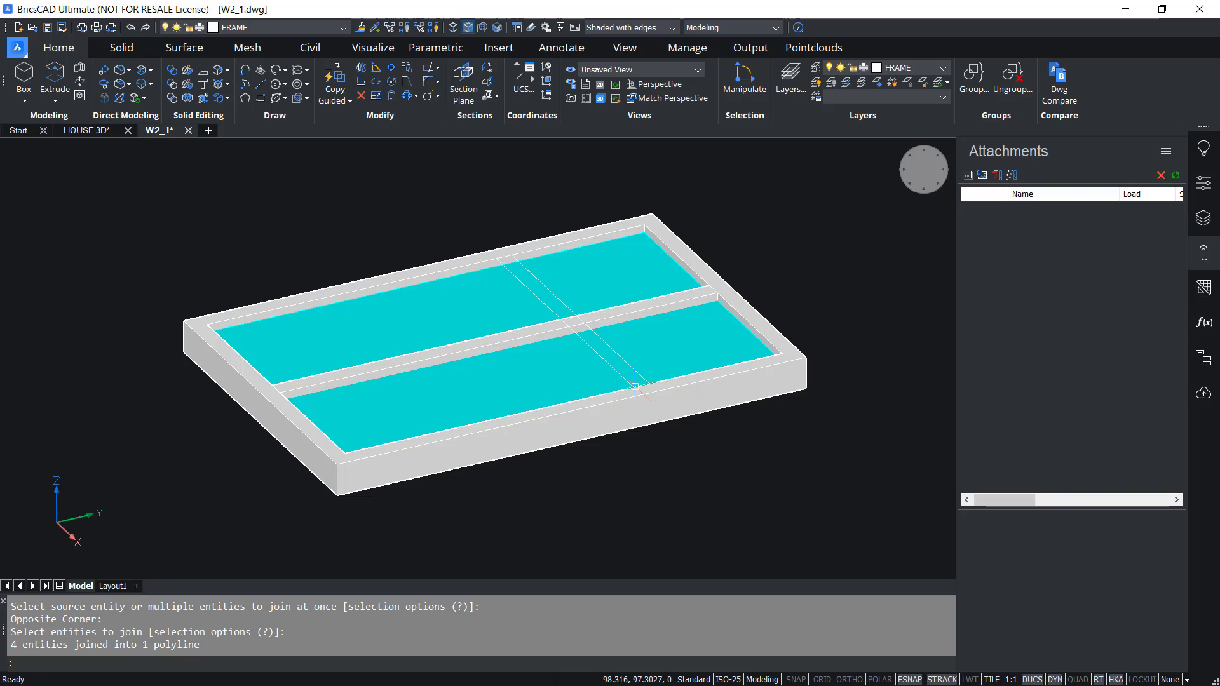
{"action": "mouse_move", "coordinate": [607, 363]}
{"action": "left_click", "coordinate": [607, 363]}
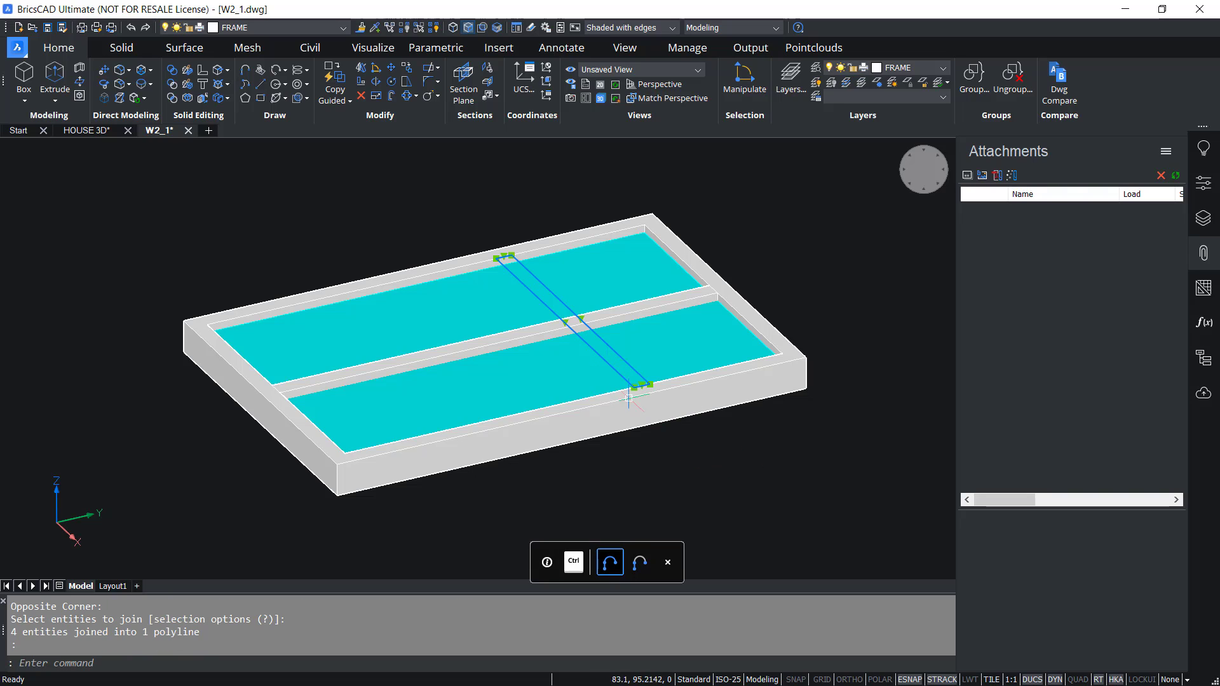
{"action": "key", "text": "Escape"}
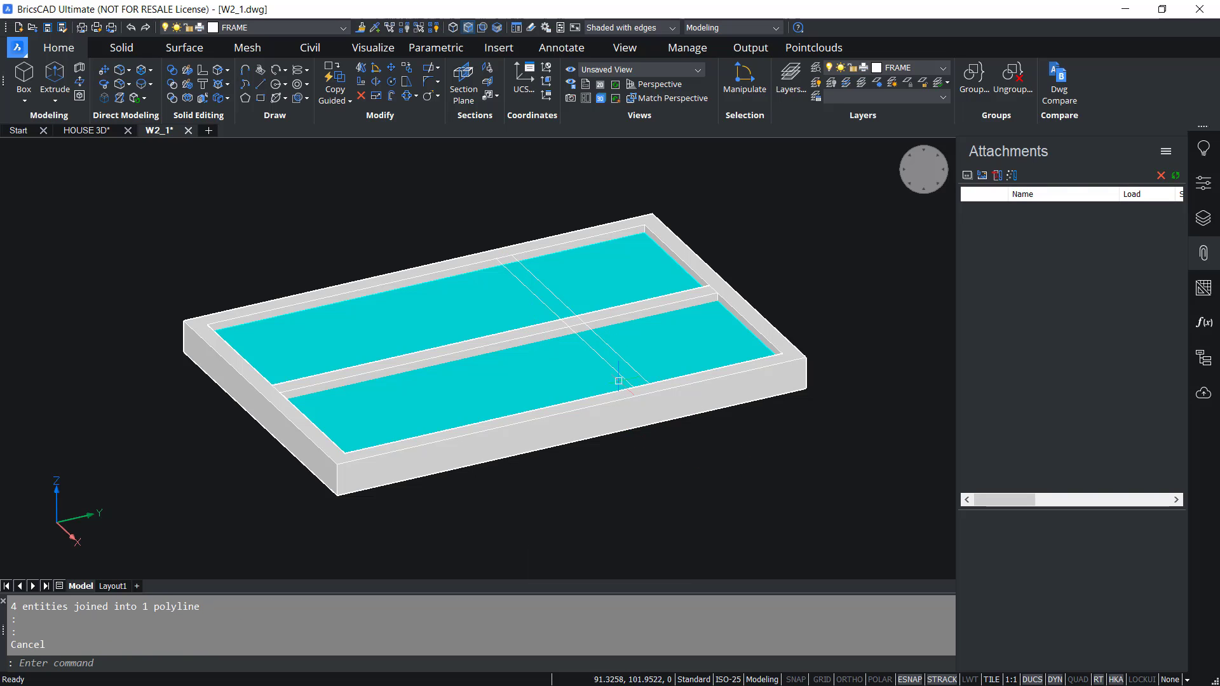
Extrude the joined mullion outline into a solid bar across the glass.
{"action": "left_click", "coordinate": [55, 101]}
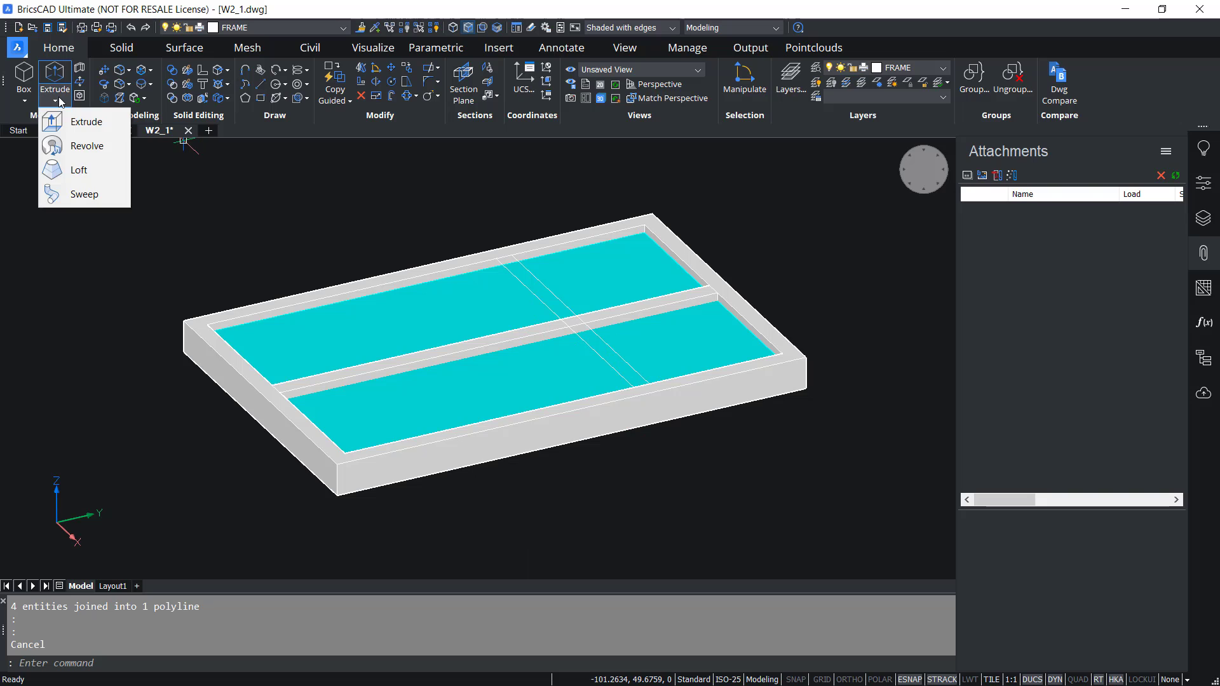
{"action": "left_click", "coordinate": [104, 125]}
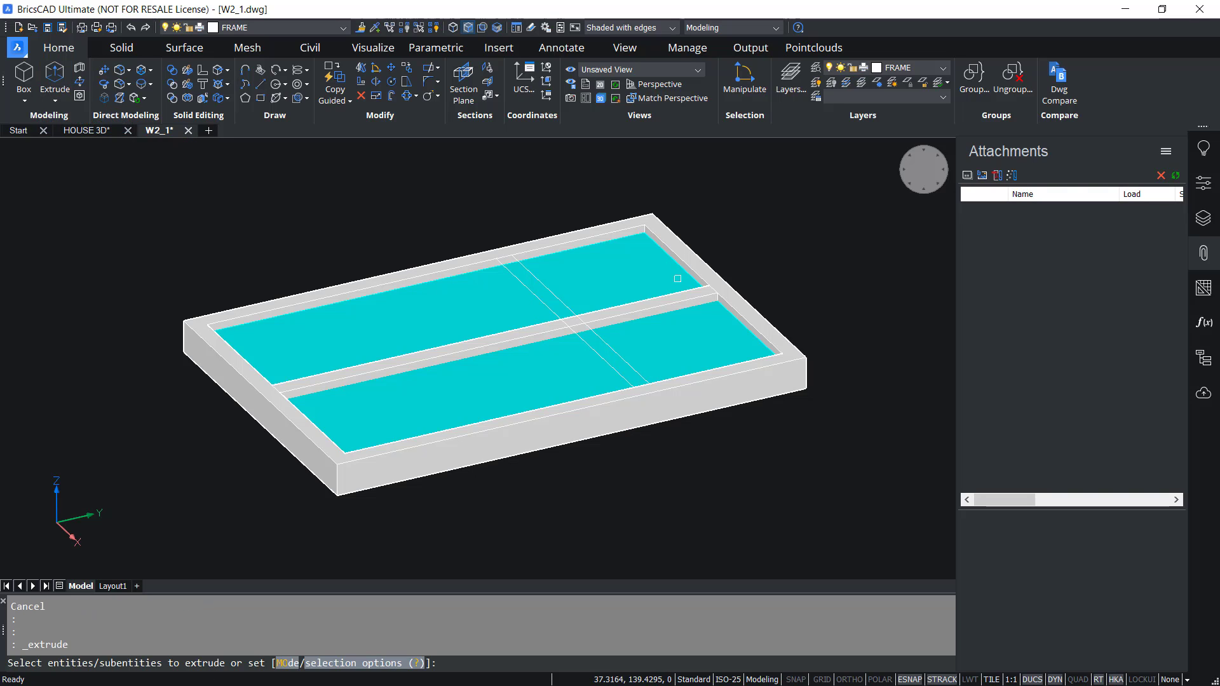
{"action": "left_click", "coordinate": [618, 356]}
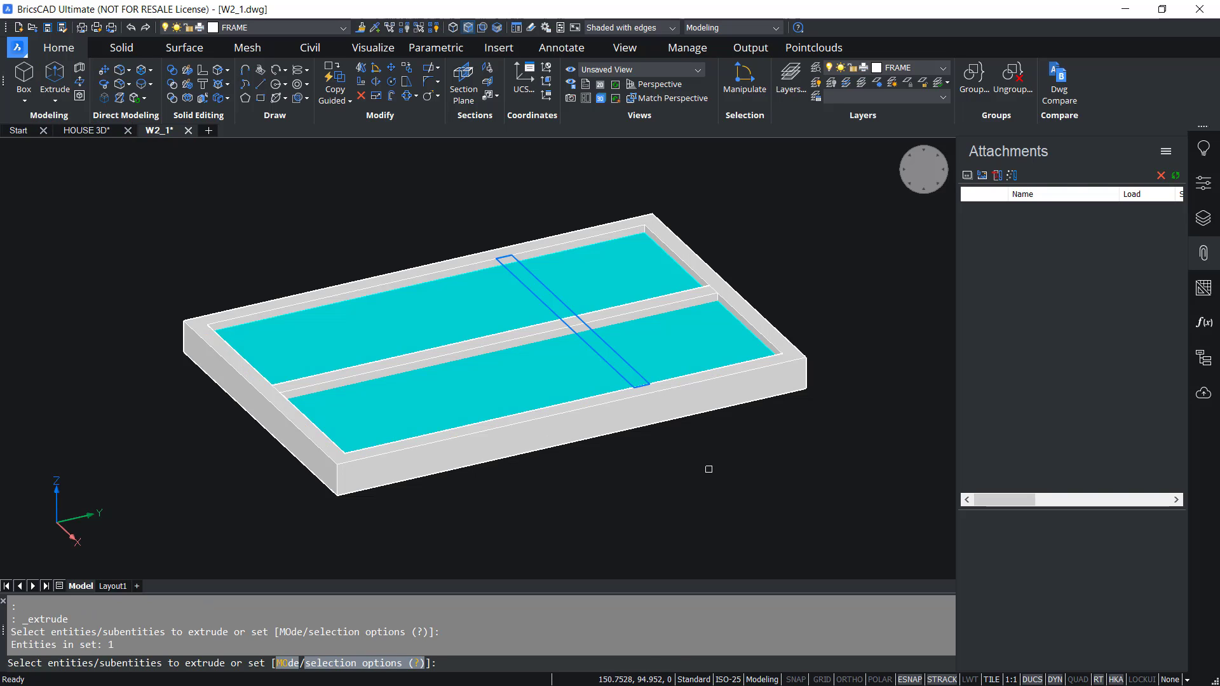
{"action": "key", "text": "Return"}
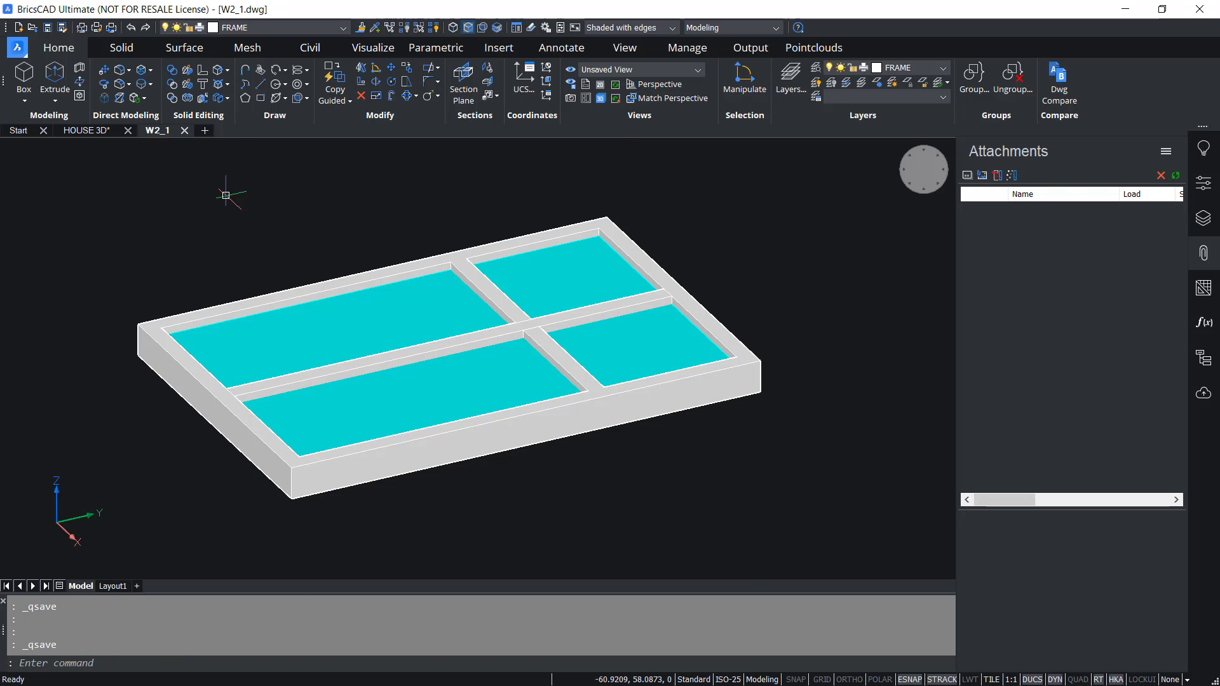
Return to HOUSE 3D and reload the updated W2_1 attachment.
{"action": "left_click", "coordinate": [88, 131]}
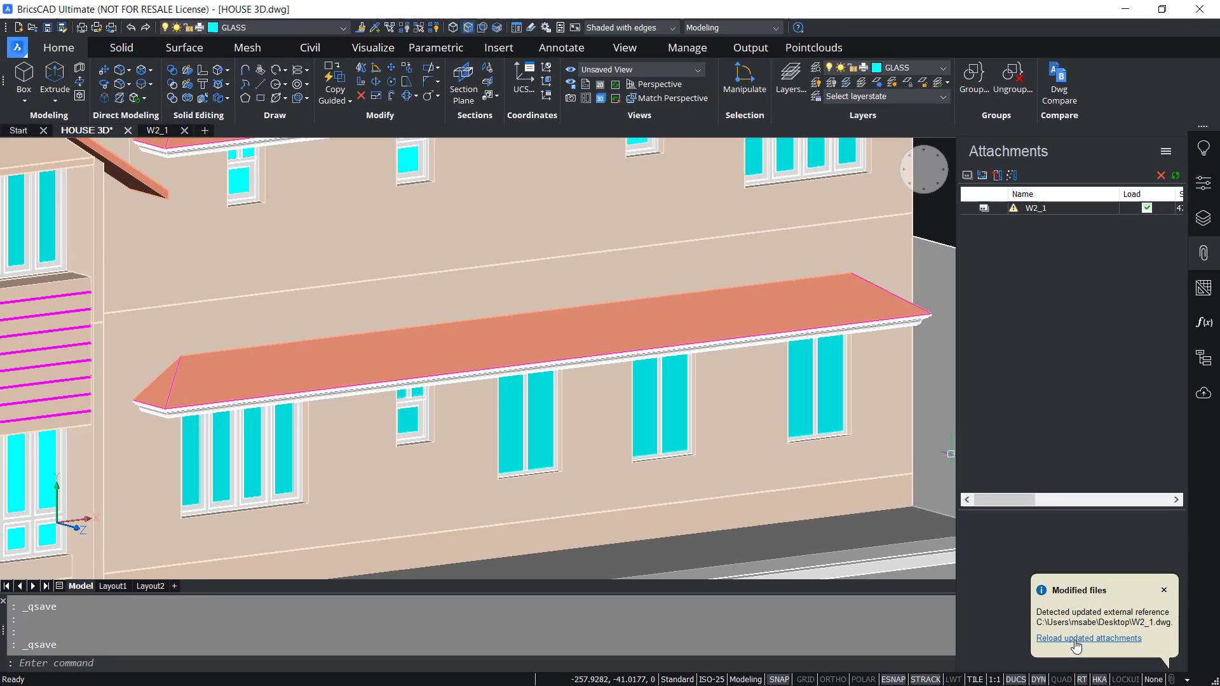
{"action": "left_click", "coordinate": [806, 560]}
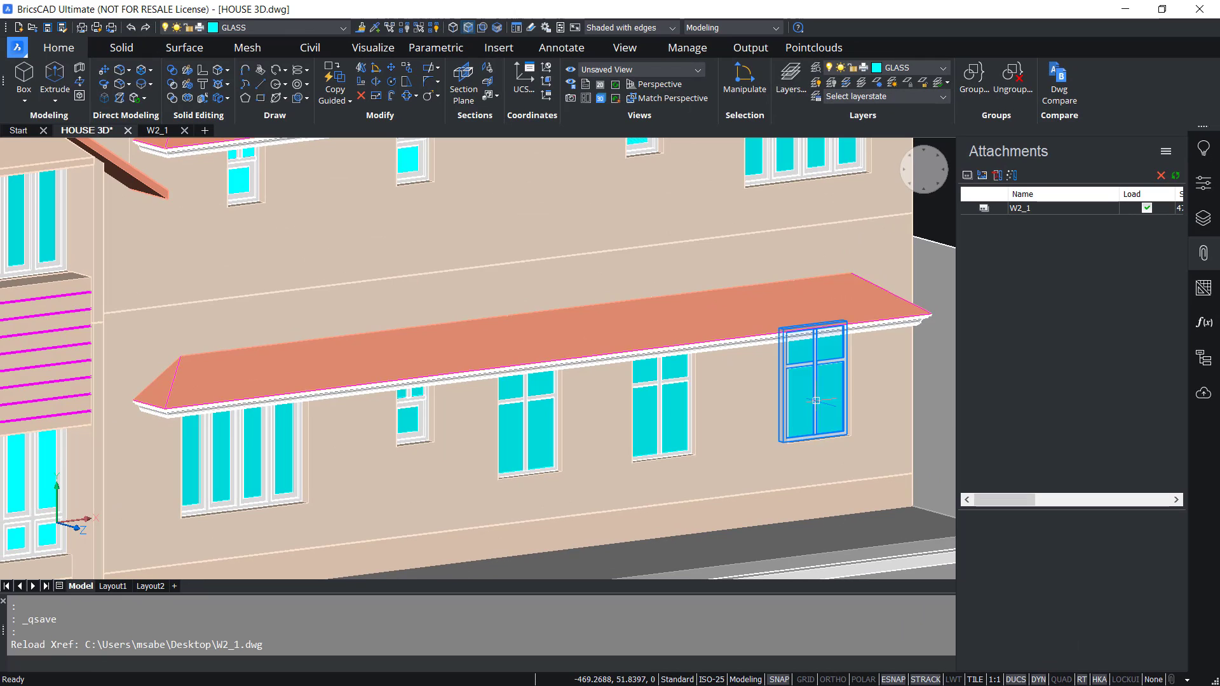